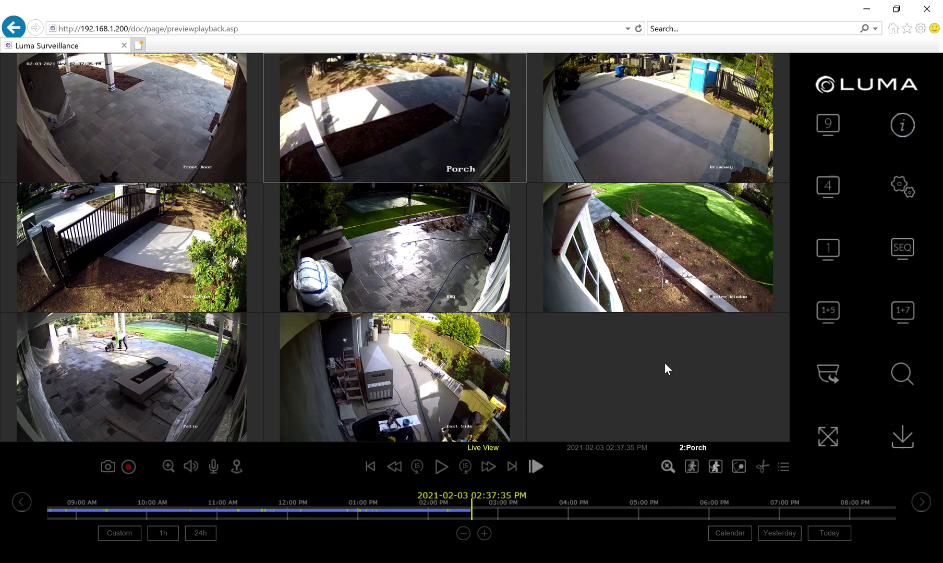
Clear all of the Front Door camera's motion detection areas in Settings > Events > Motion
left_click(903, 189)
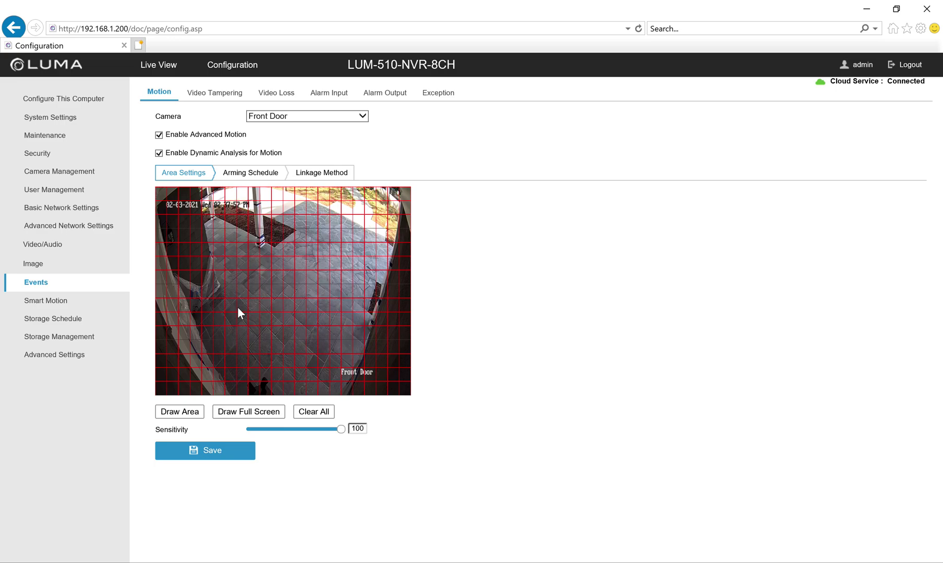
left_click(320, 410)
left_click(466, 351)
Disable Advanced Motion for Front Door, save, and keep Front Door as the selected camera
left_click(179, 136)
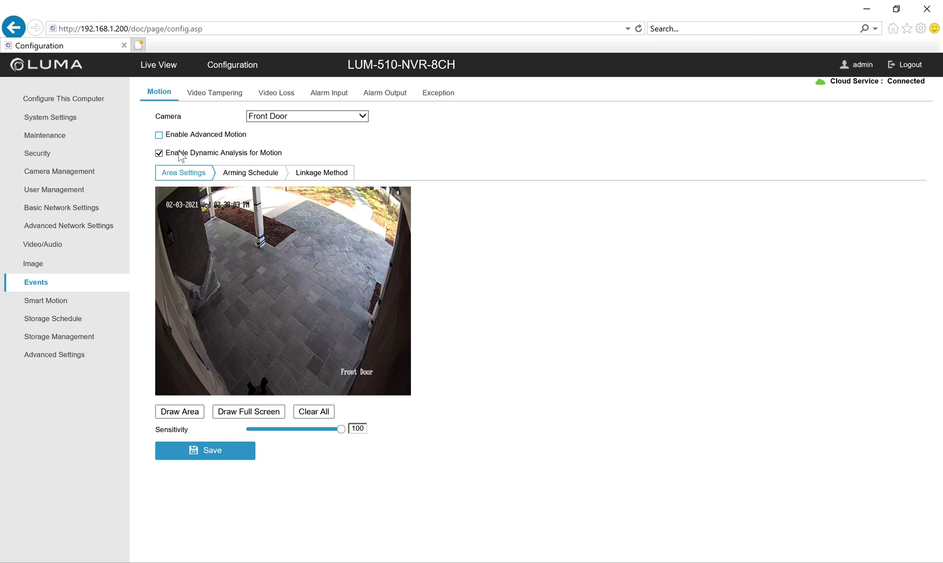
left_click(218, 454)
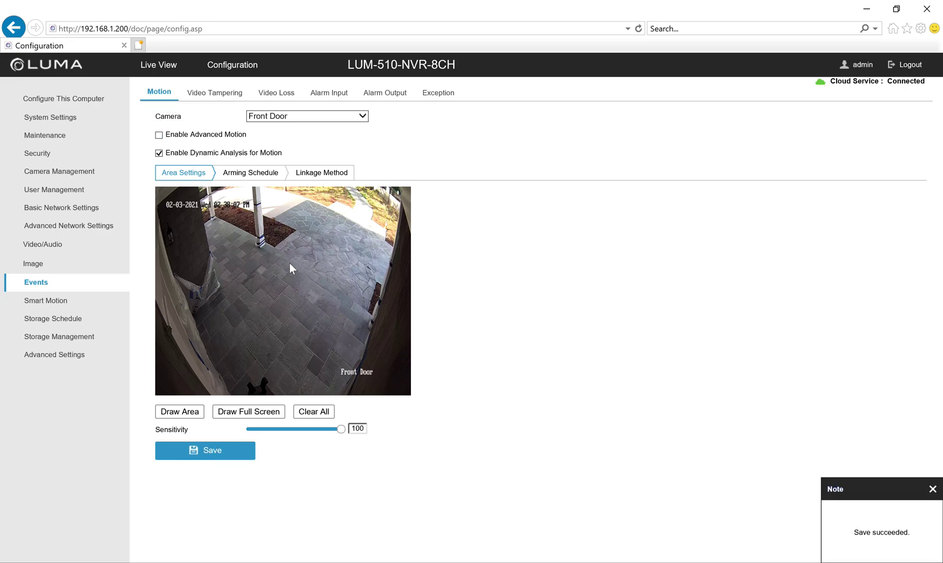
left_click(283, 119)
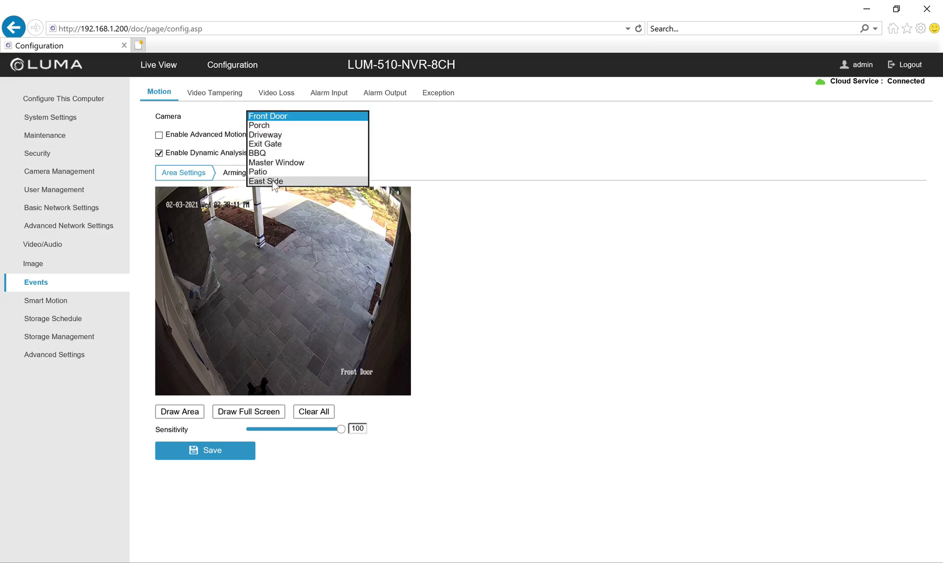
left_click(231, 151)
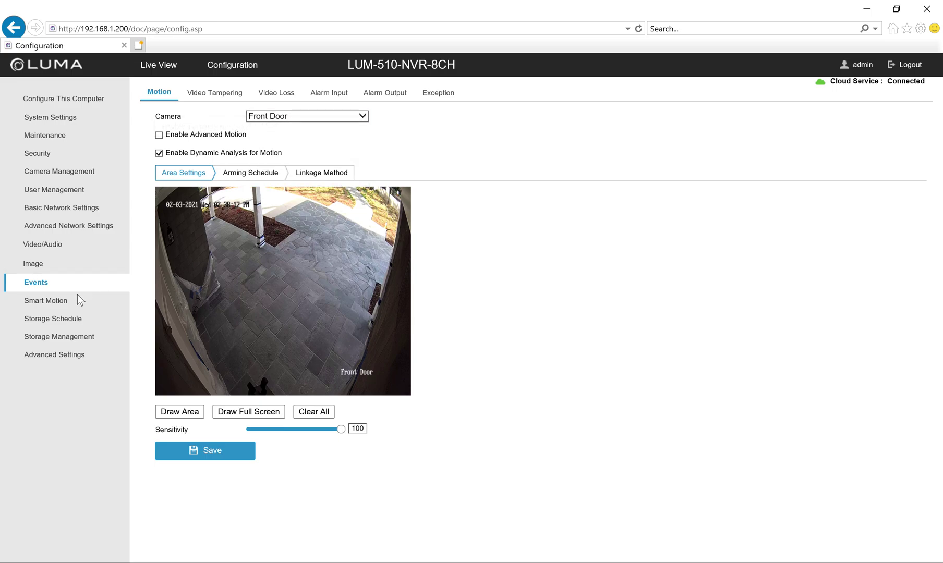
Start a new Front Door line-crossing line under Smart Motion and roughly position its endpoints
left_click(59, 303)
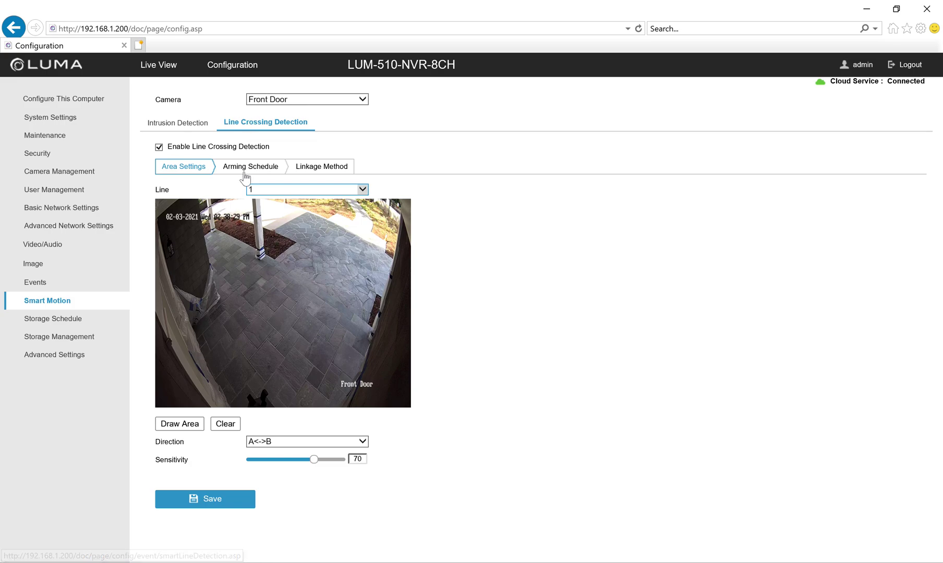
left_click(189, 424)
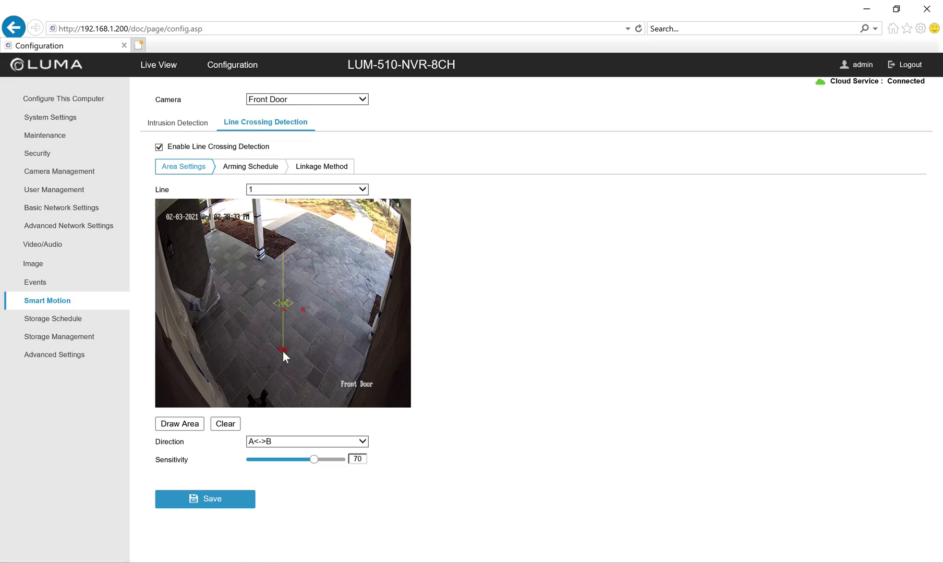
left_click_drag(283, 355, 367, 329)
left_click_drag(283, 250, 263, 258)
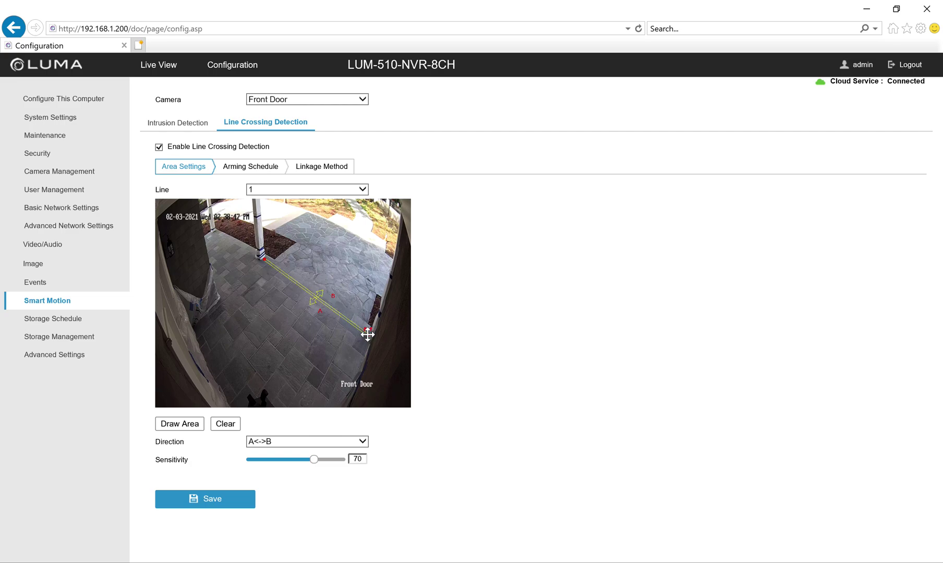
left_click_drag(368, 333, 226, 403)
left_click_drag(263, 260, 178, 308)
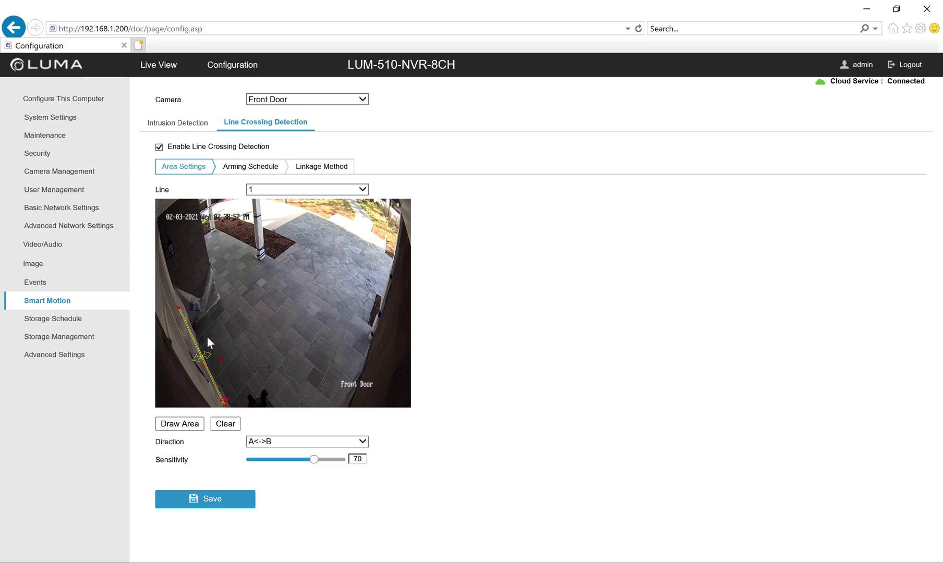
Fine-tune the line into a diagonal across the porch floor, with sensitivity at 70
left_click_drag(178, 309, 222, 292)
left_click_drag(226, 401, 361, 373)
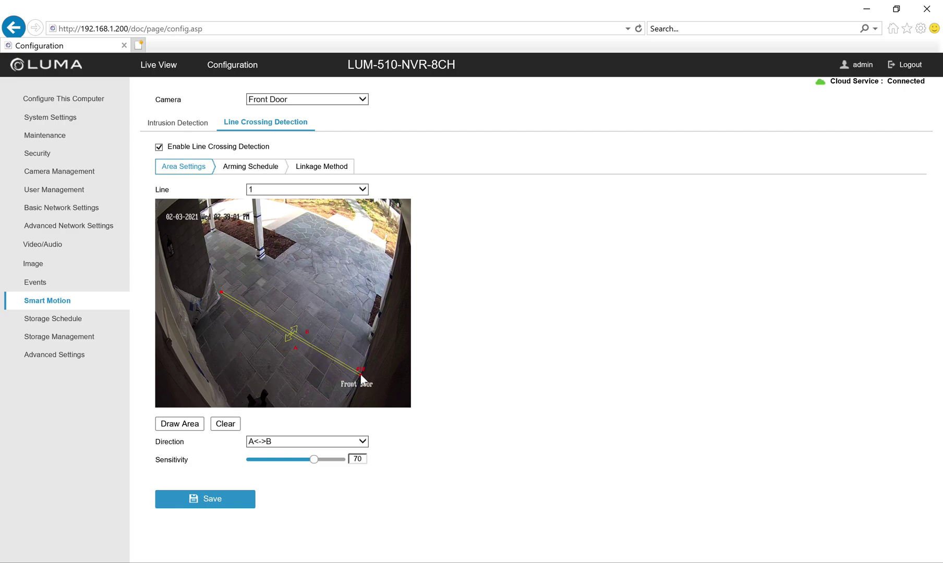
left_click_drag(221, 291, 203, 276)
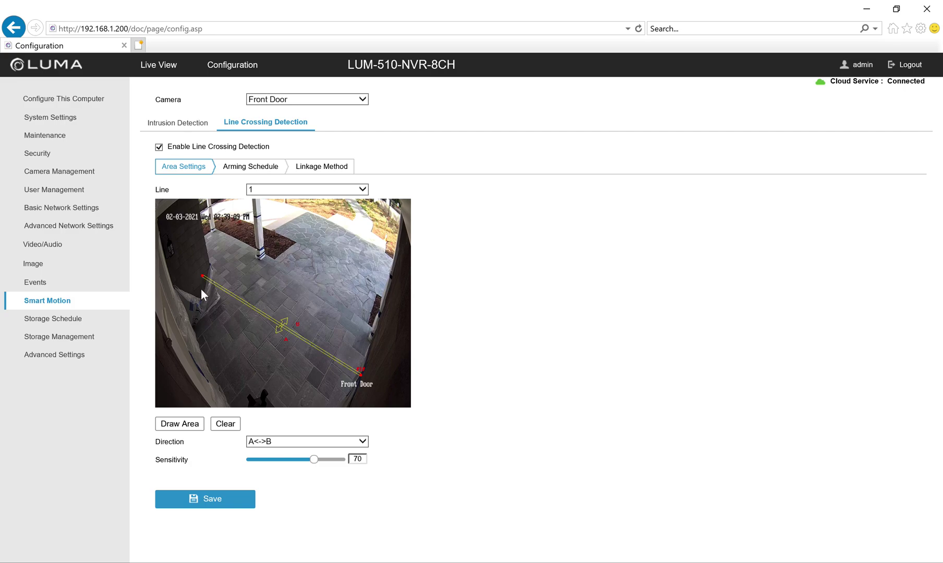
left_click_drag(204, 276, 196, 276)
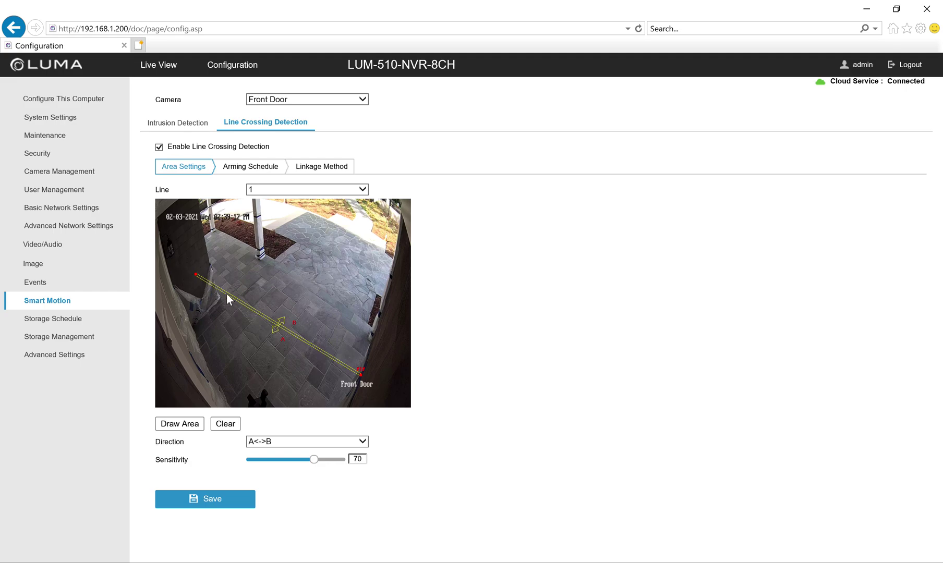
left_click_drag(196, 275, 192, 268)
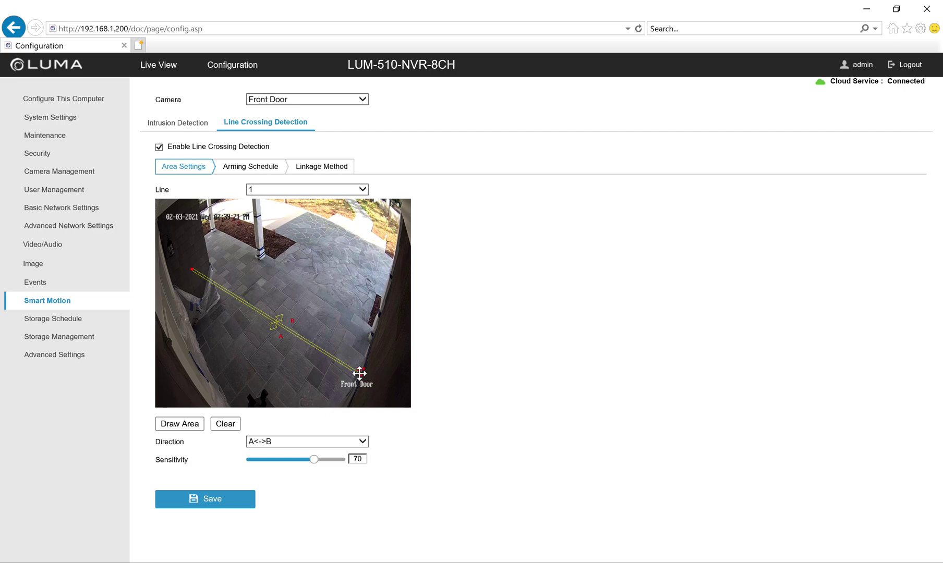
left_click_drag(359, 373, 362, 371)
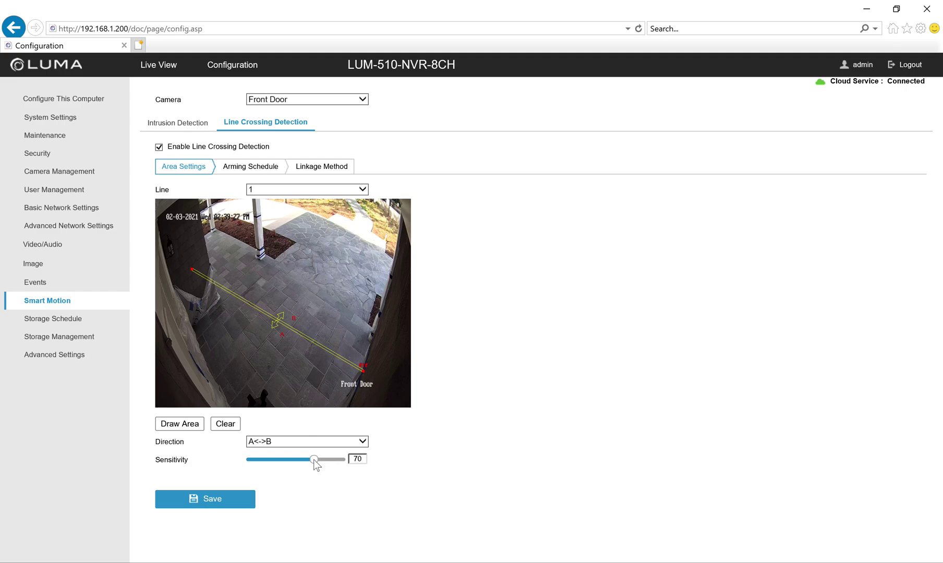
mouse_move(313, 460)
left_mouse_down()
mouse_move(295, 459)
mouse_move(312, 463)
left_mouse_up()
Save the Front Door crossing line and view its full-week, 0–24 h arming schedule
left_click(211, 503)
left_click(256, 172)
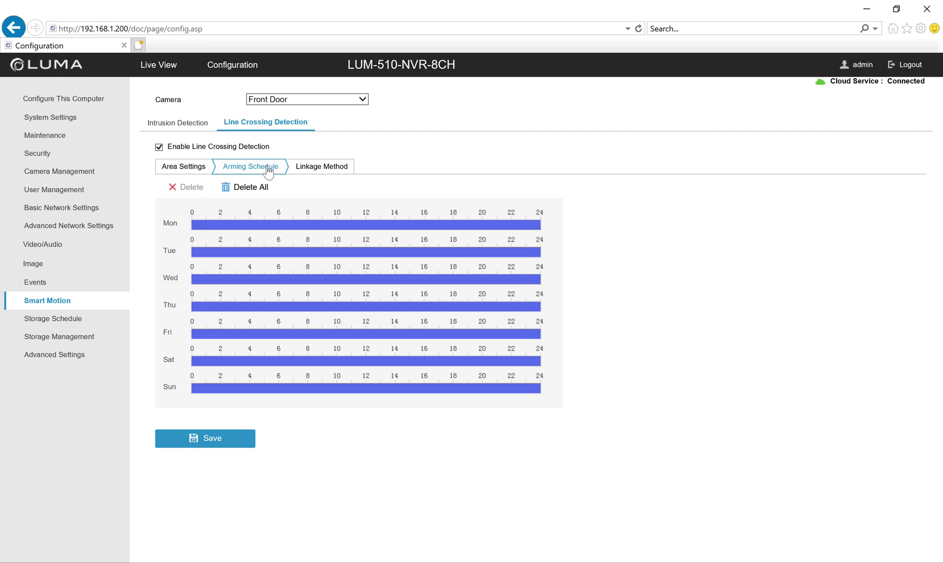
Add Full Screen Monitoring to the Front Door line-crossing linkage actions and save
left_click(319, 171)
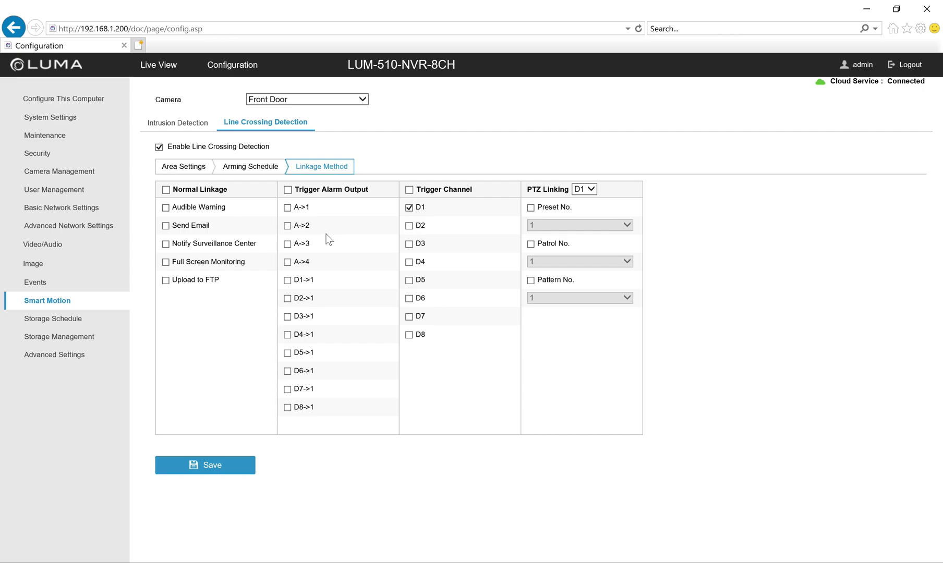
left_click(167, 262)
left_click(204, 465)
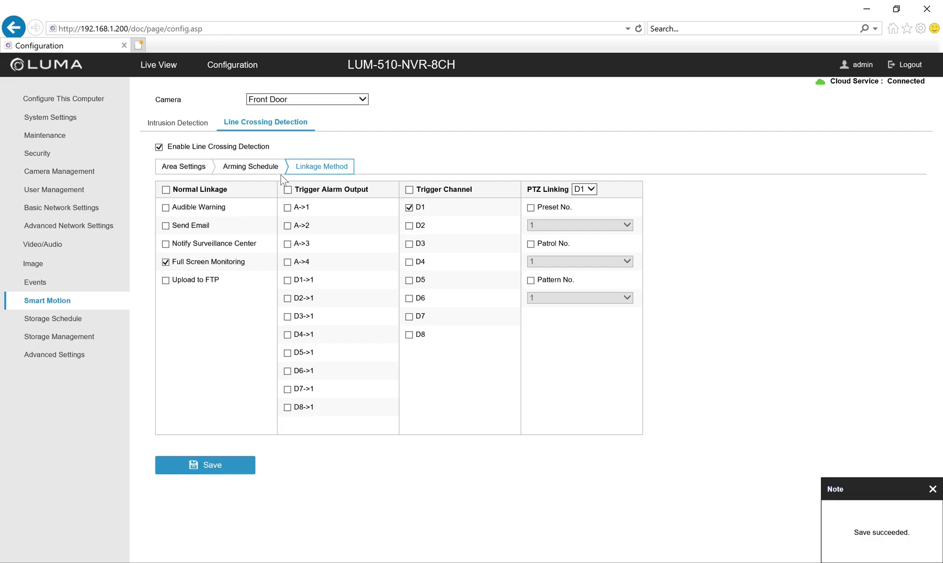
Switch to the Porch camera's Intrusion Detection area settings
left_click(267, 103)
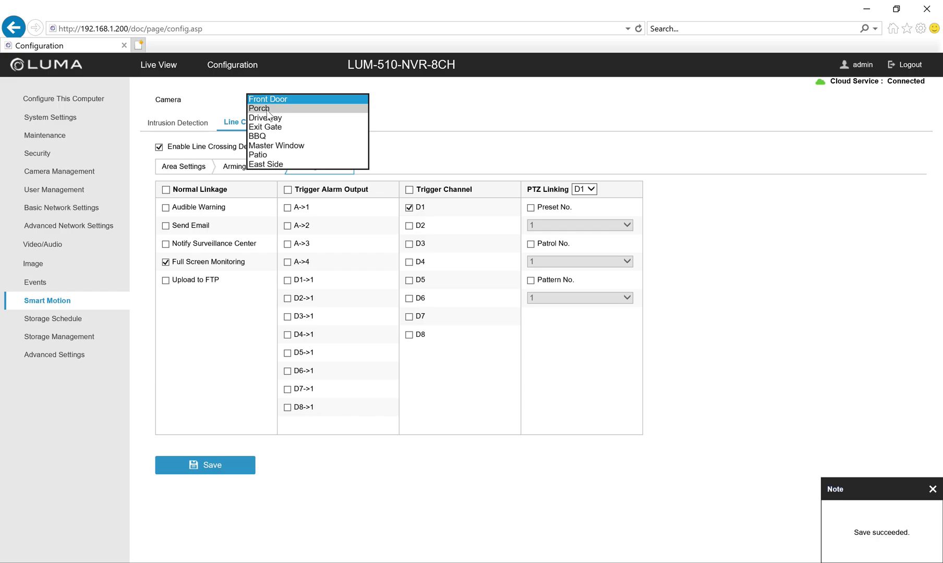
left_click(266, 109)
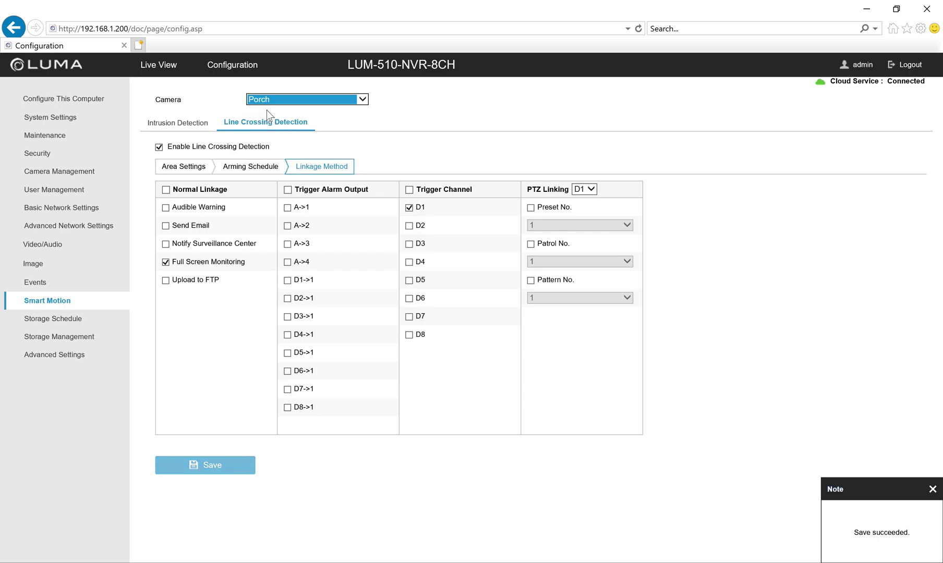
left_click(188, 168)
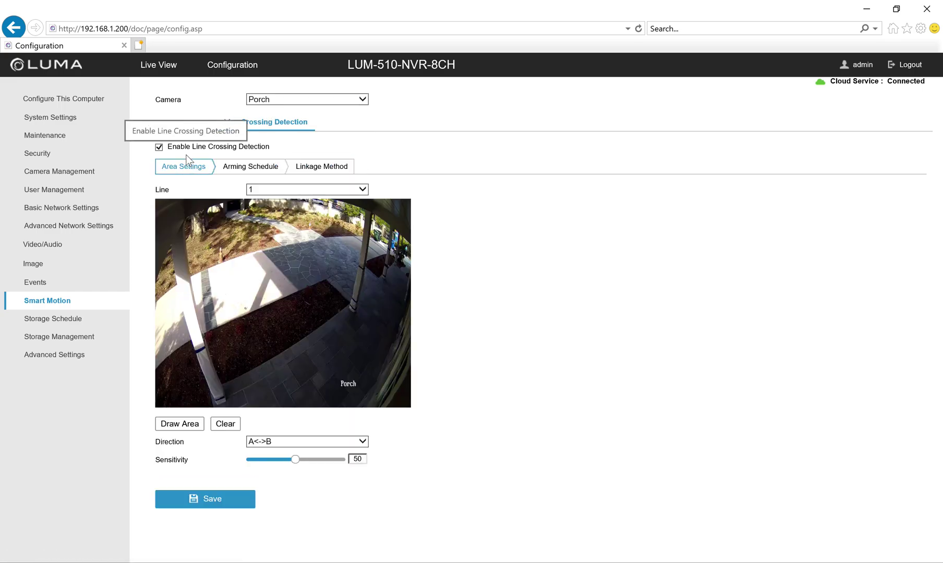
left_click(185, 125)
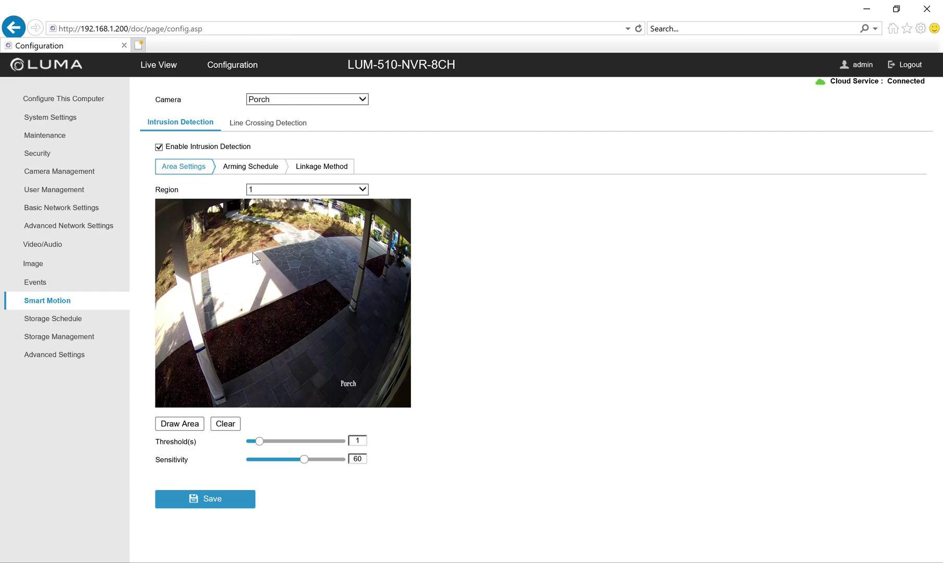
Draw intrusion region 1 over the Porch camera's paved walkway
left_click(170, 424)
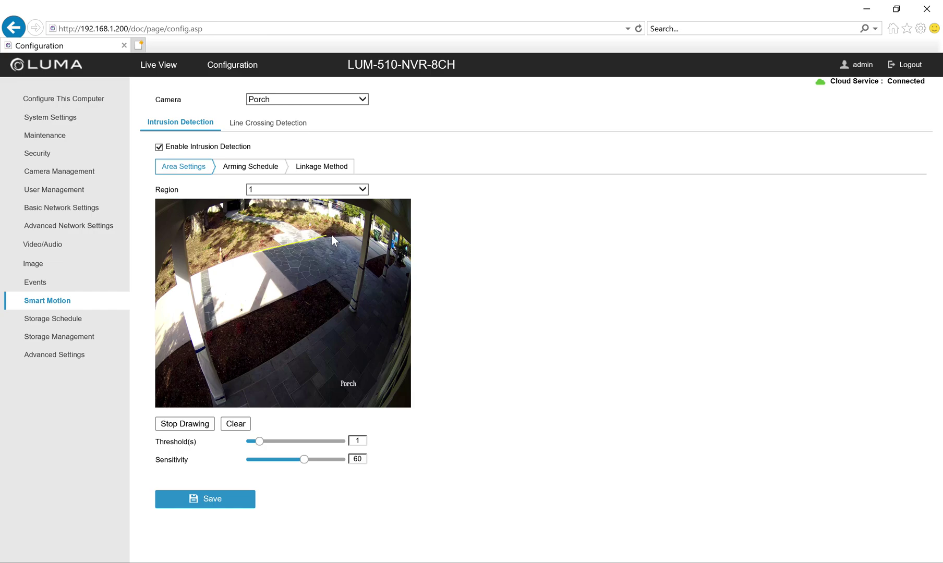
left_click(351, 236)
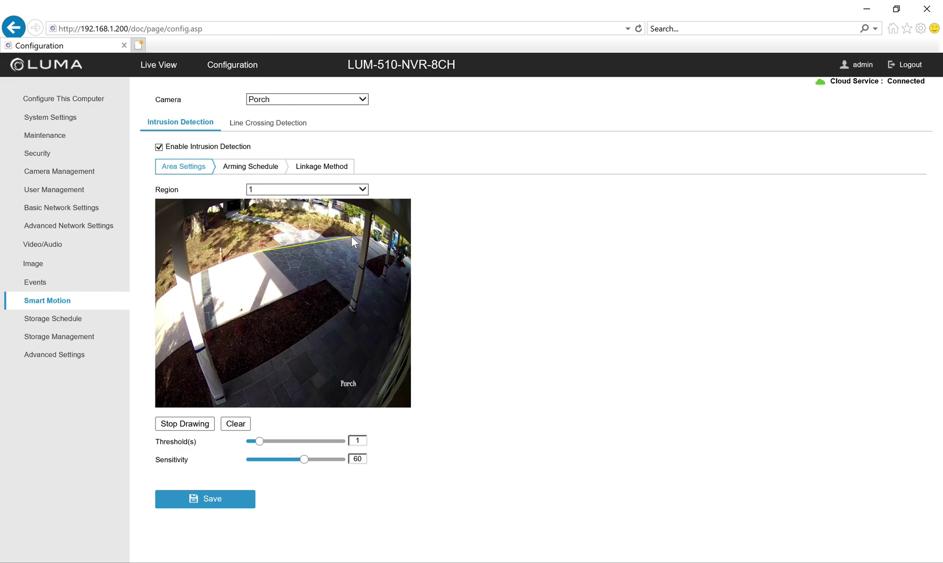
left_click(379, 257)
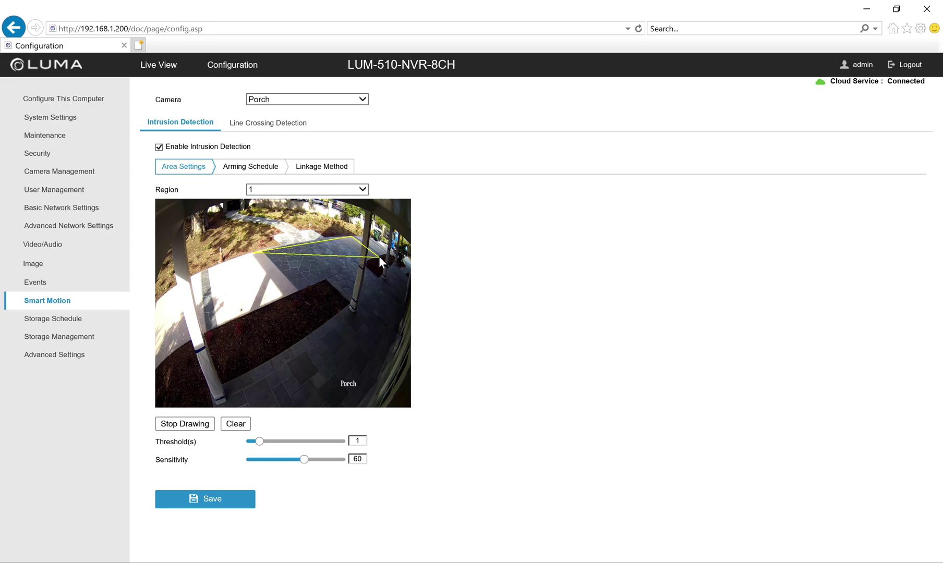
left_click(278, 297)
left_click(198, 425)
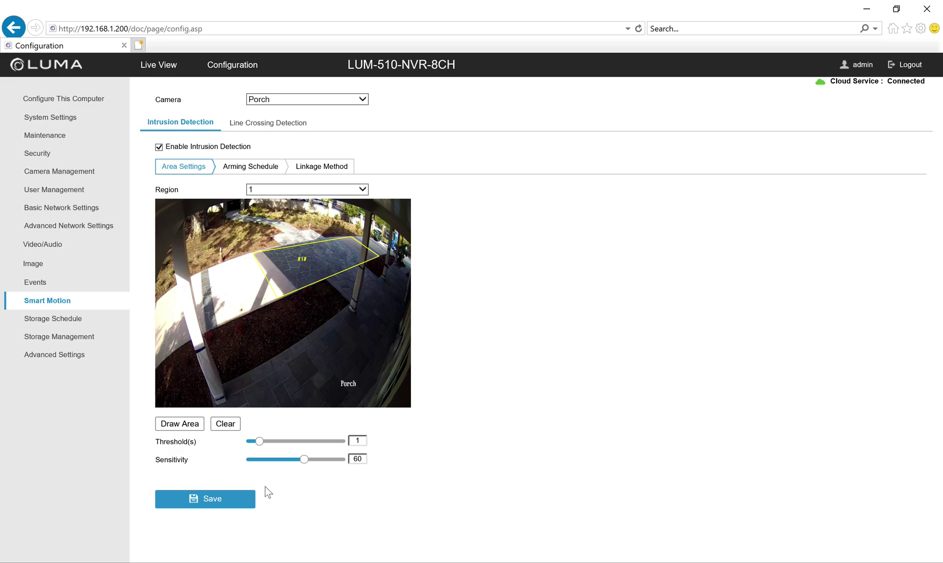
Save the Porch intrusion region 1 with threshold 1 and sensitivity 60
left_click(224, 499)
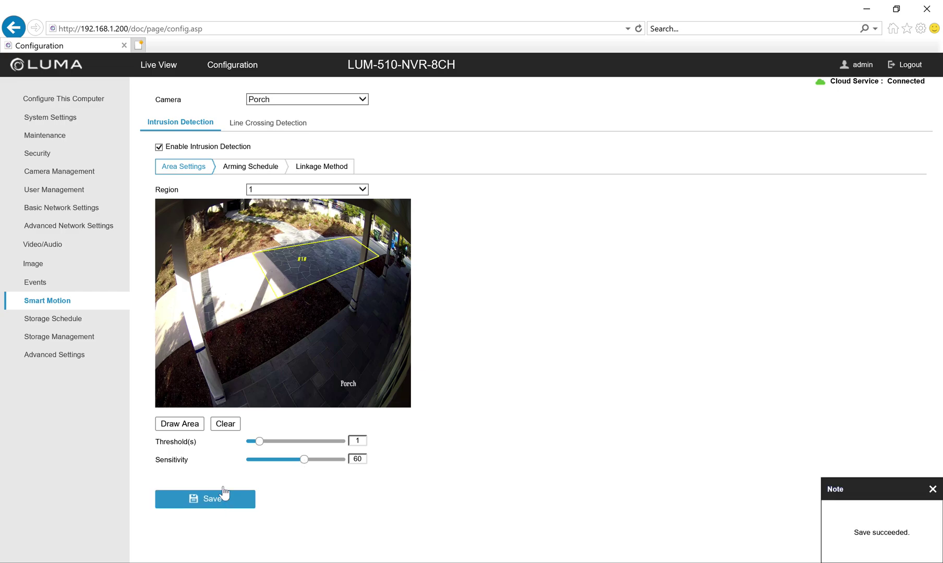
left_click(288, 98)
Select Driveway and place four intrusion-region corners on the driveway's left part
left_click(286, 108)
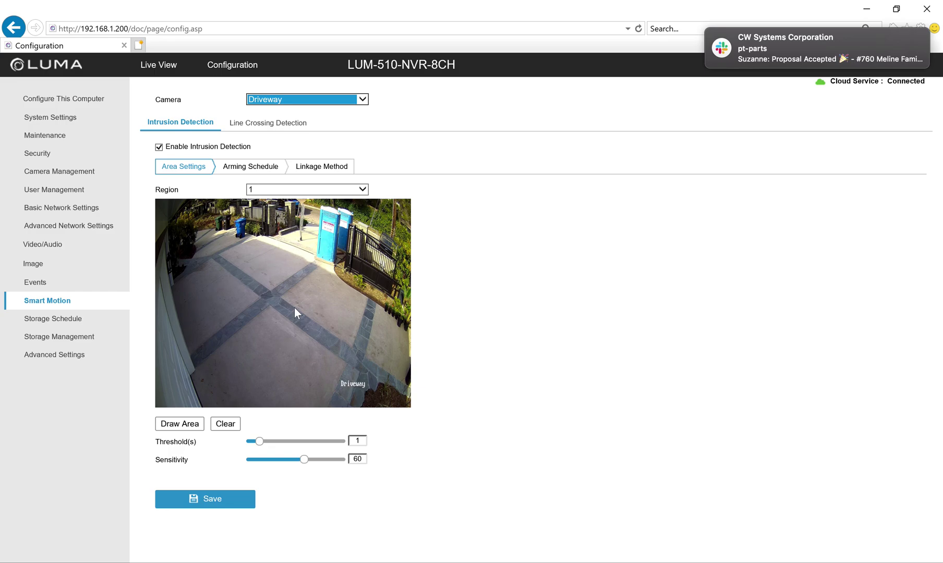
left_click(176, 427)
left_click(178, 279)
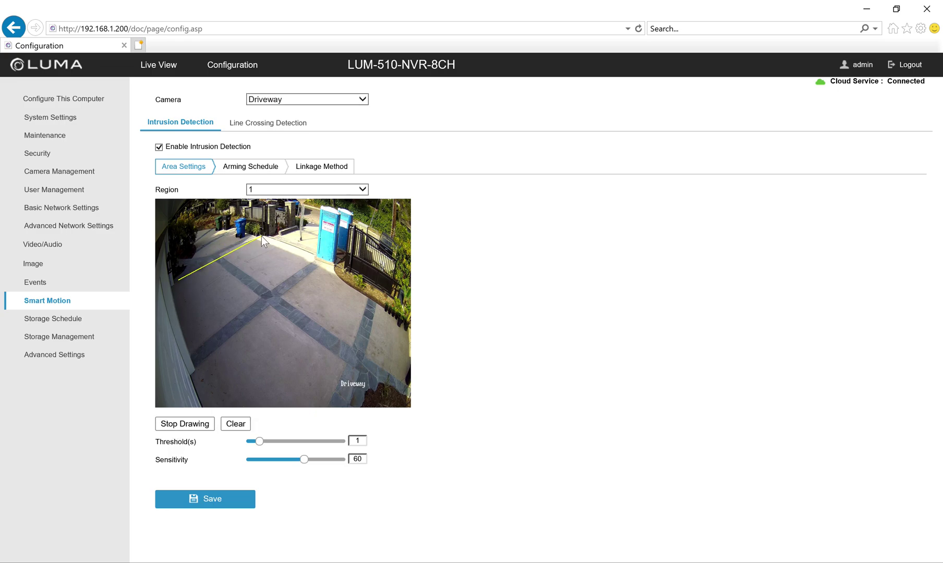
left_click(259, 237)
left_click(334, 267)
left_click(318, 308)
Extend the Driveway region to the bottom edge, close it, and save
left_click_drag(250, 390, 237, 407)
left_click(198, 407)
left_click(193, 427)
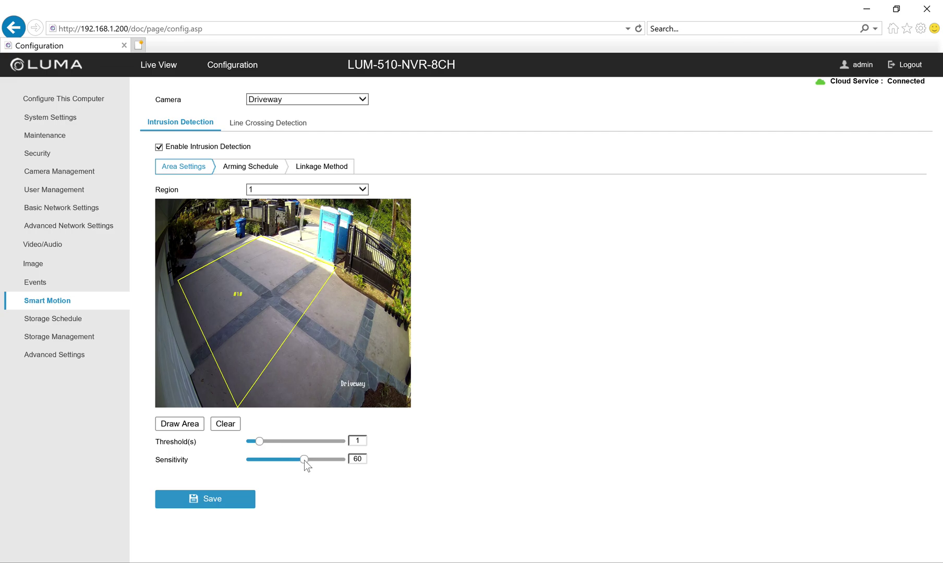
left_click(211, 501)
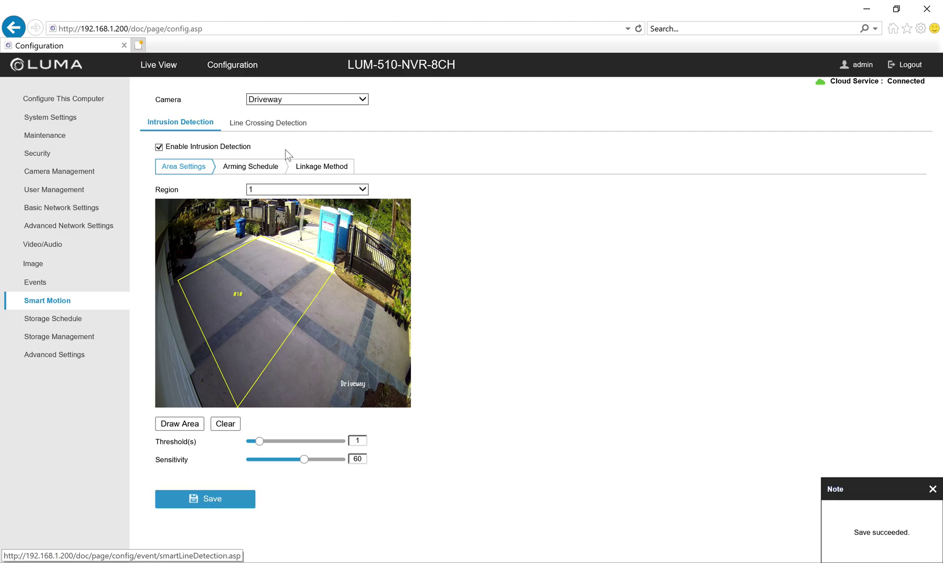
left_click(309, 167)
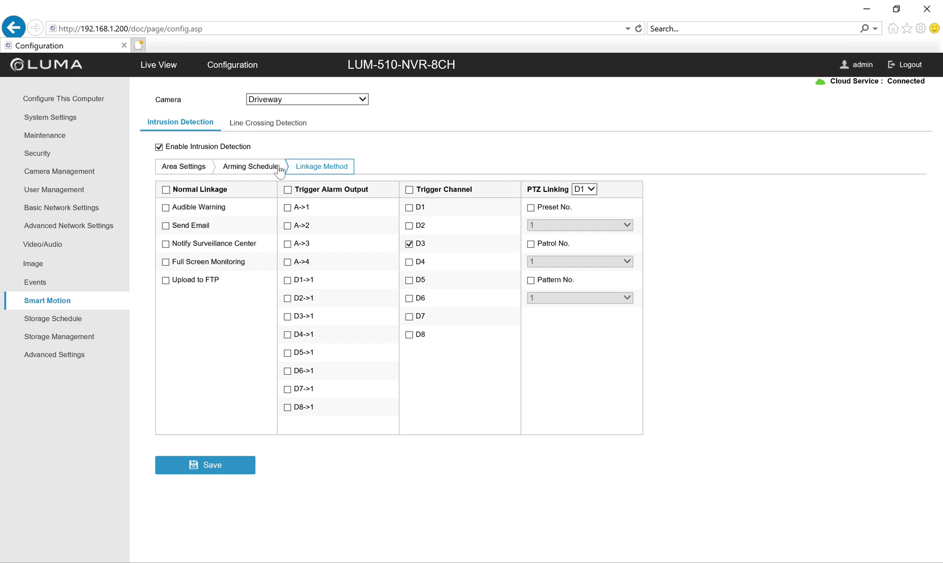
Switch to the Exit Gate camera's Line Crossing Detection settings
left_click(183, 172)
left_click(276, 101)
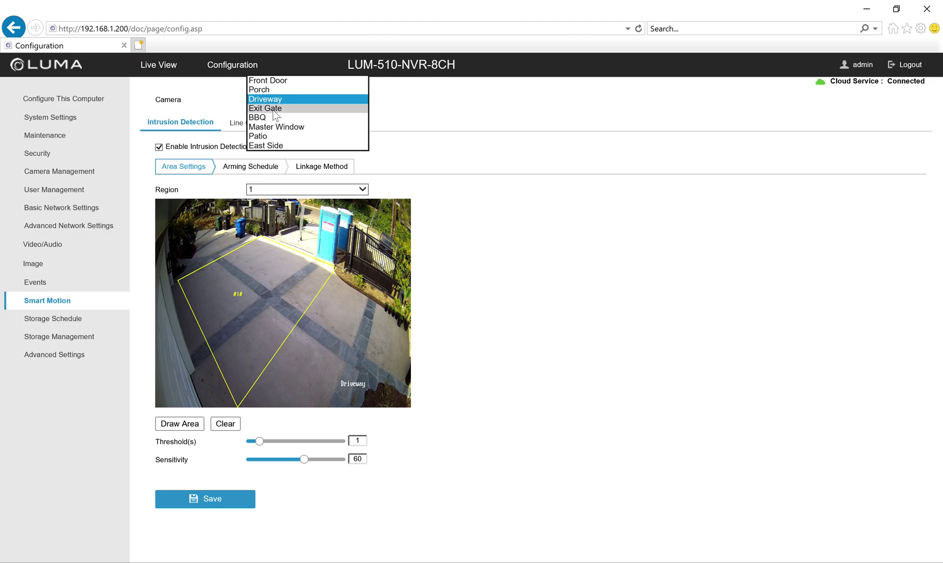
left_click(273, 109)
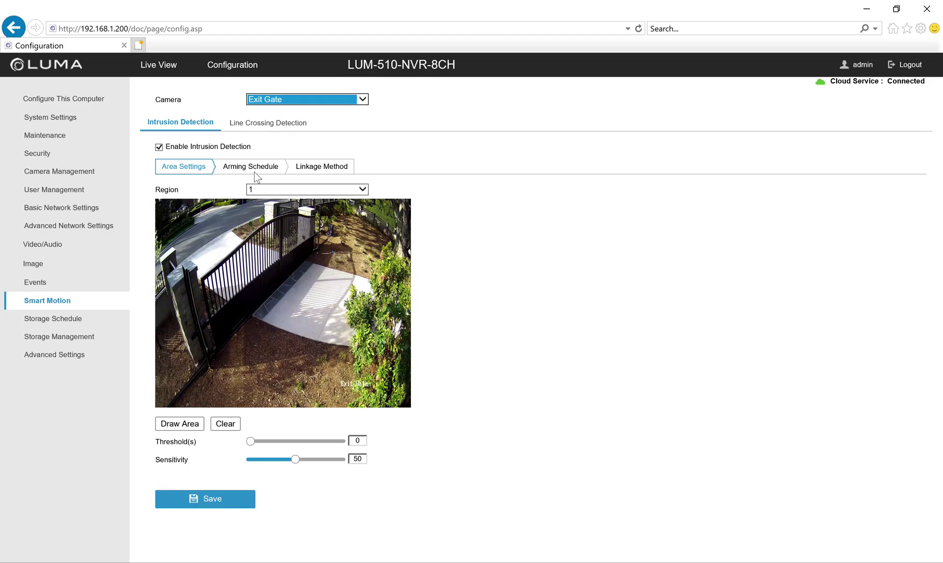
left_click(257, 123)
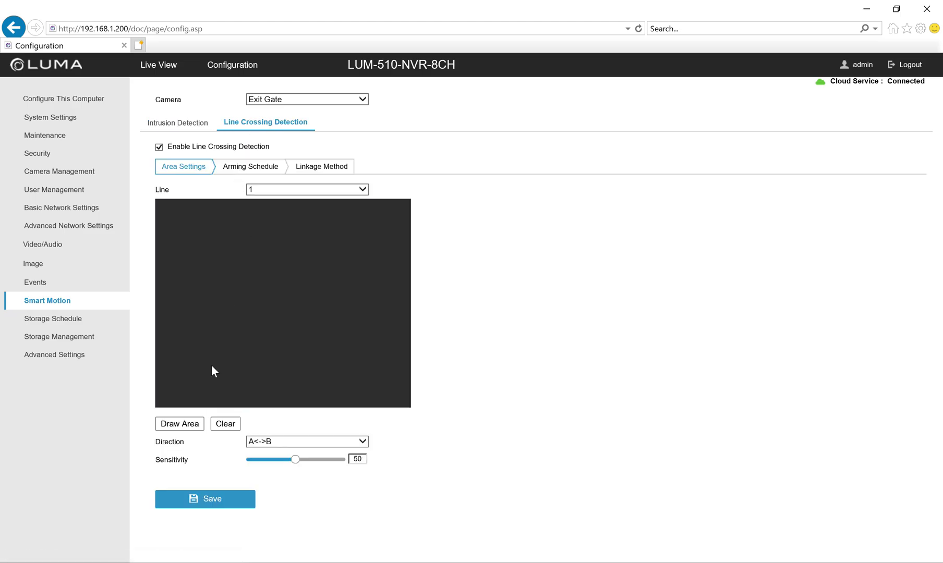
Tilt the Exit Gate A<->B line diagonally across the entrance, save, then select BBQ
left_click(187, 424)
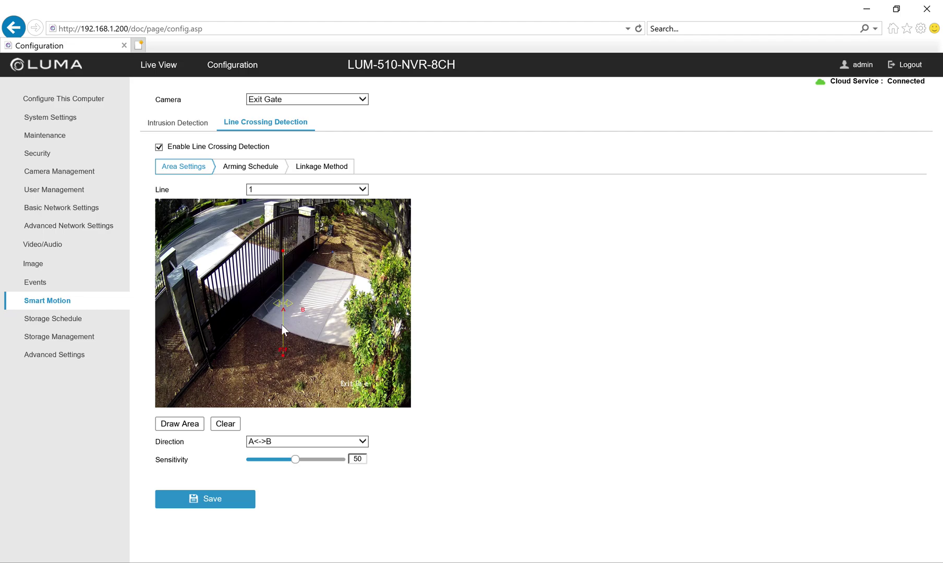
left_click_drag(283, 254, 338, 251)
left_click_drag(282, 352, 261, 356)
left_click(224, 500)
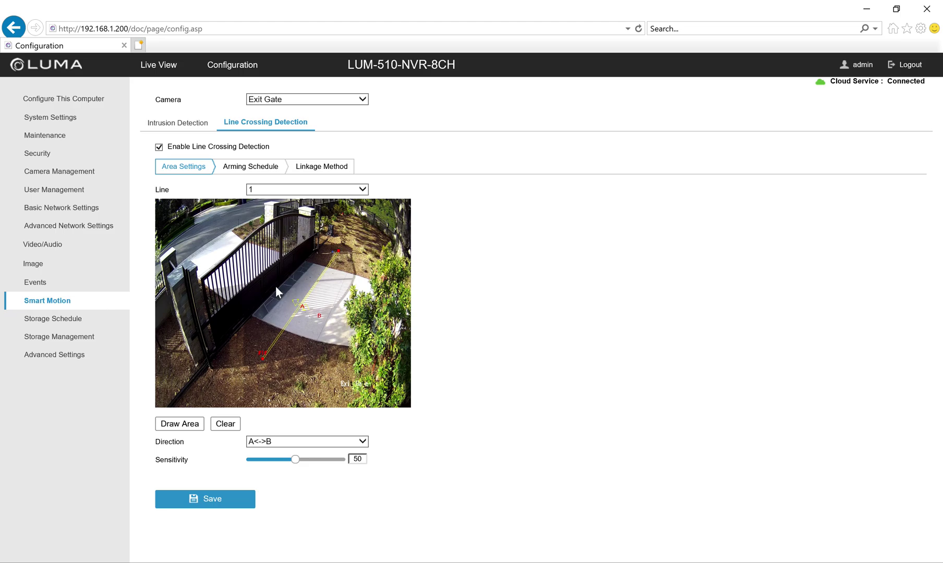
left_click(278, 100)
left_click(275, 108)
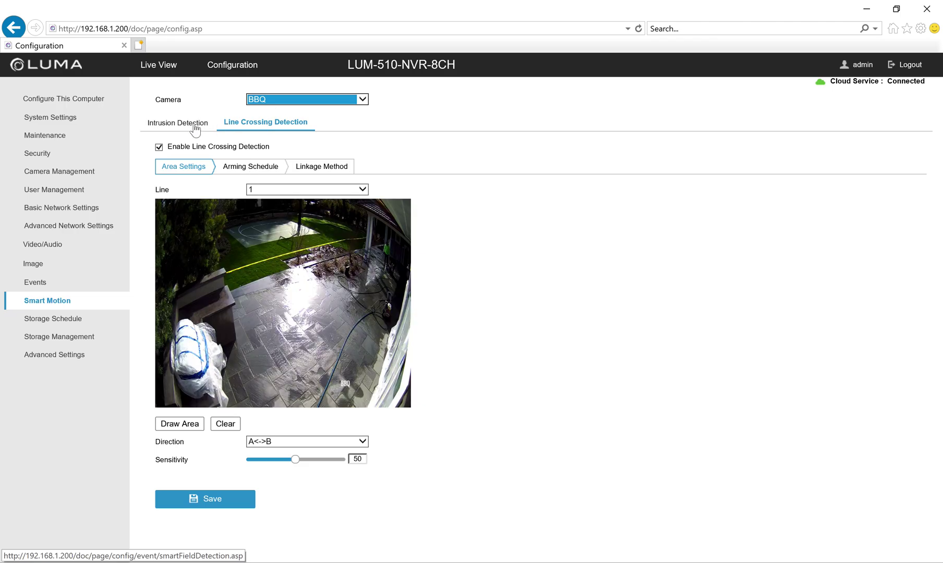
Place four intrusion-region corners over the BBQ patio floor
left_click(188, 126)
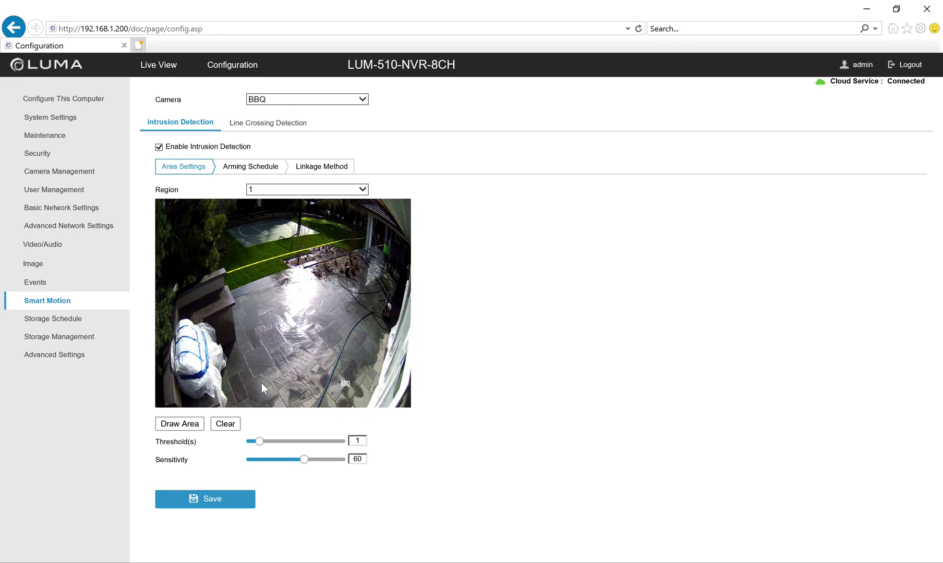
left_click(188, 425)
left_click(361, 399)
left_click(391, 324)
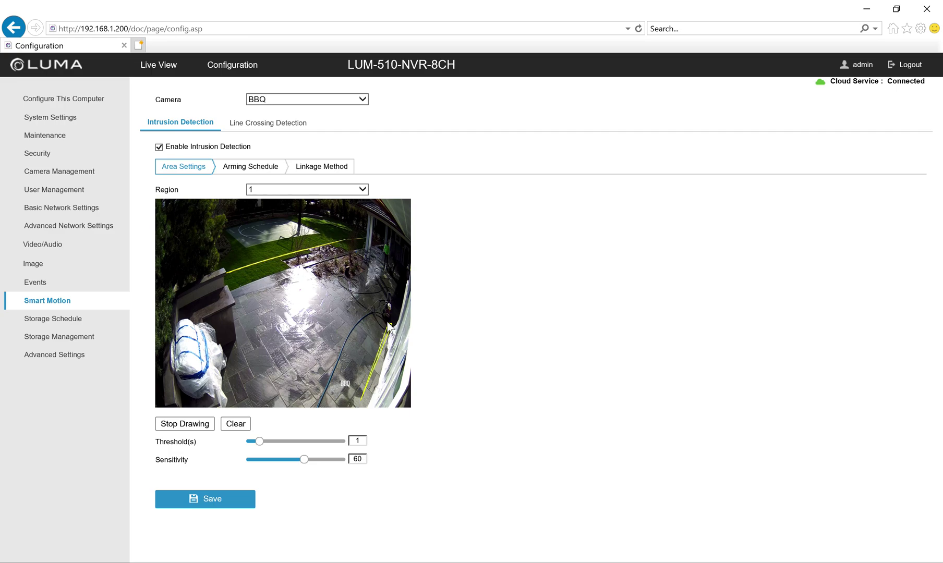
left_click(329, 276)
left_click(216, 343)
Close the BBQ region and save the intrusion settings
left_click(199, 422)
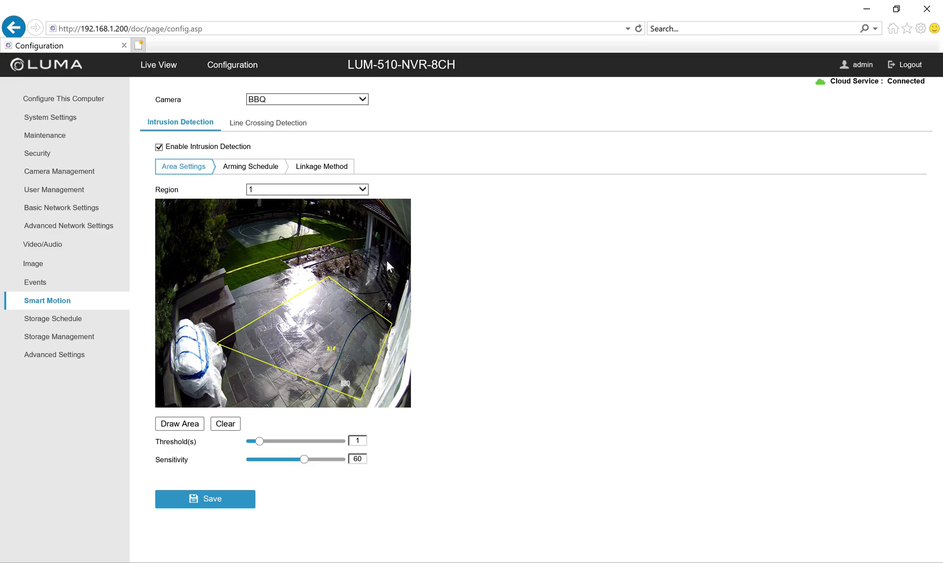
left_click(209, 504)
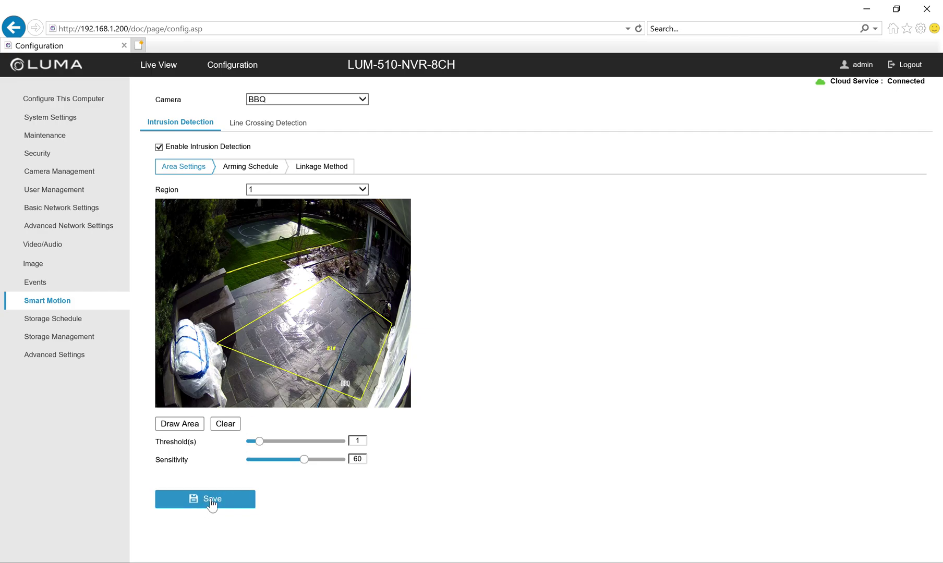
left_click(265, 98)
Select Master Window and review its intrusion settings: region 1, threshold 0, sensitivity 50
left_click(266, 106)
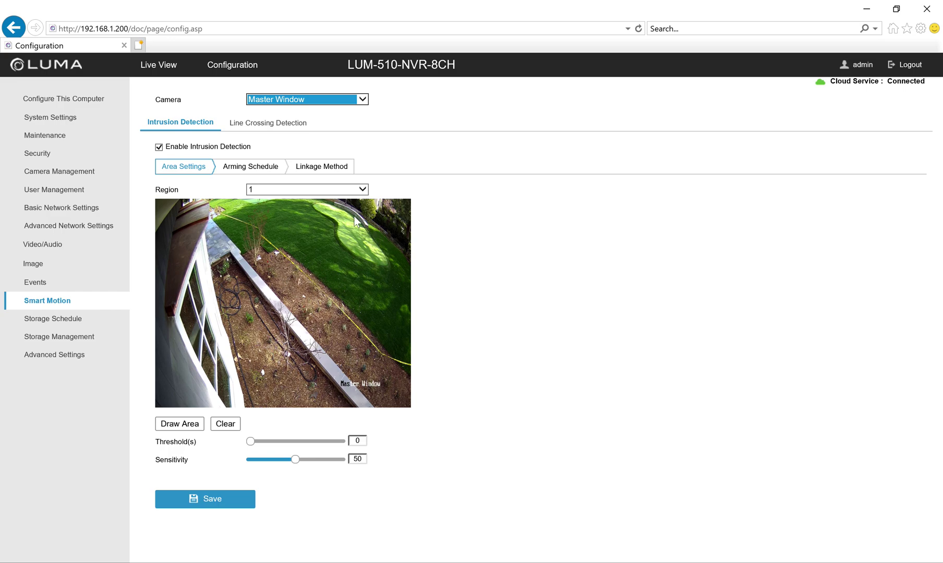
left_click(297, 101)
Switch to the Patio camera, sketch a first four-corner intrusion region, then abandon it
left_click(293, 106)
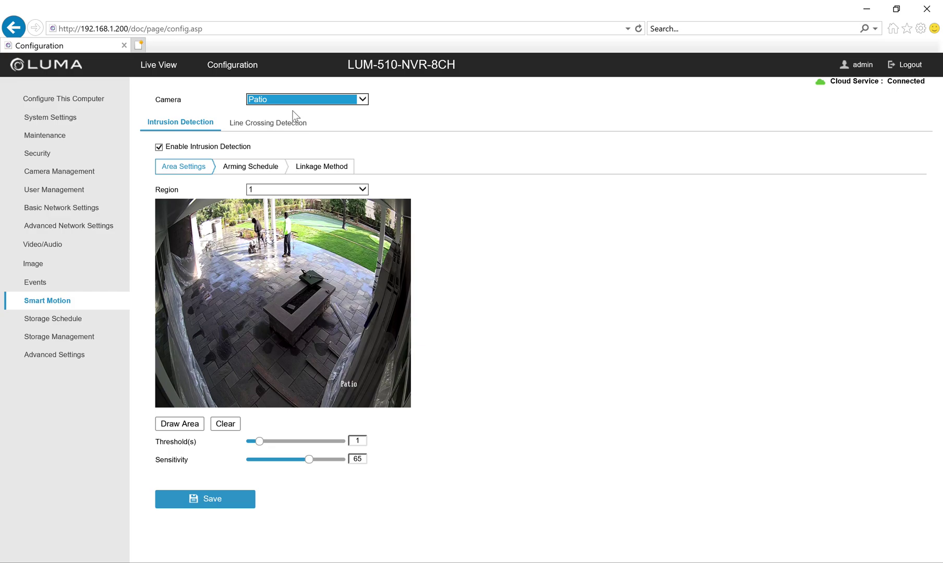
left_click(179, 424)
left_click(185, 296)
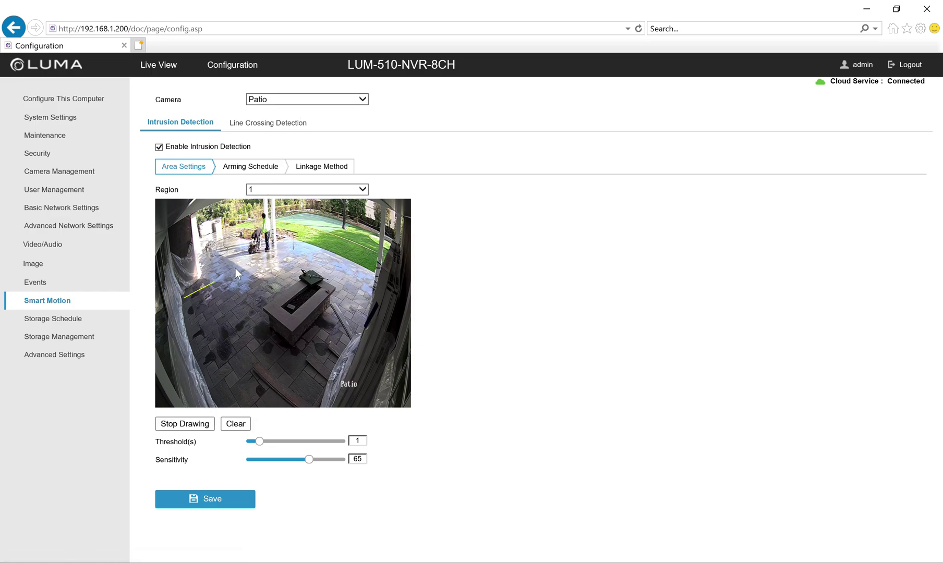
left_click(287, 240)
left_click(371, 277)
left_click(285, 390)
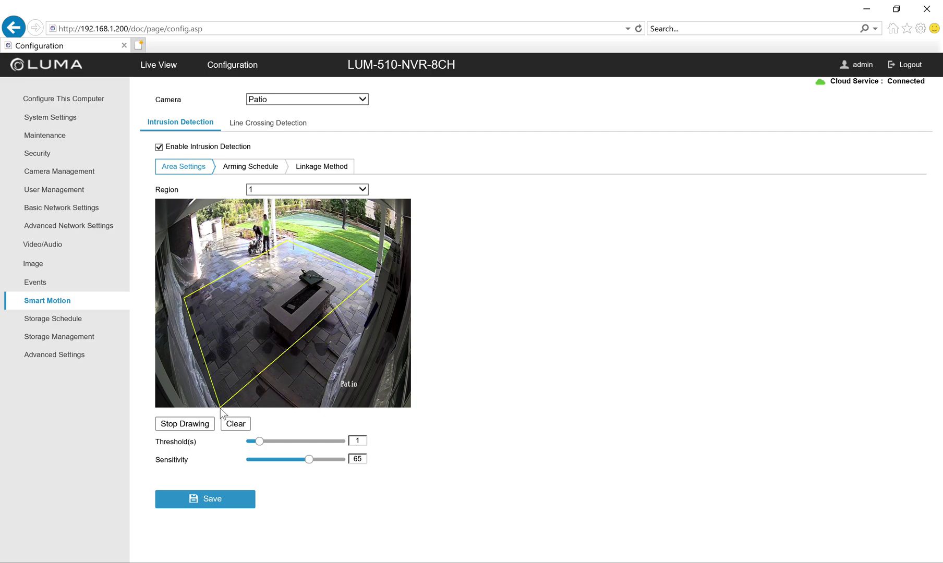
left_click(195, 427)
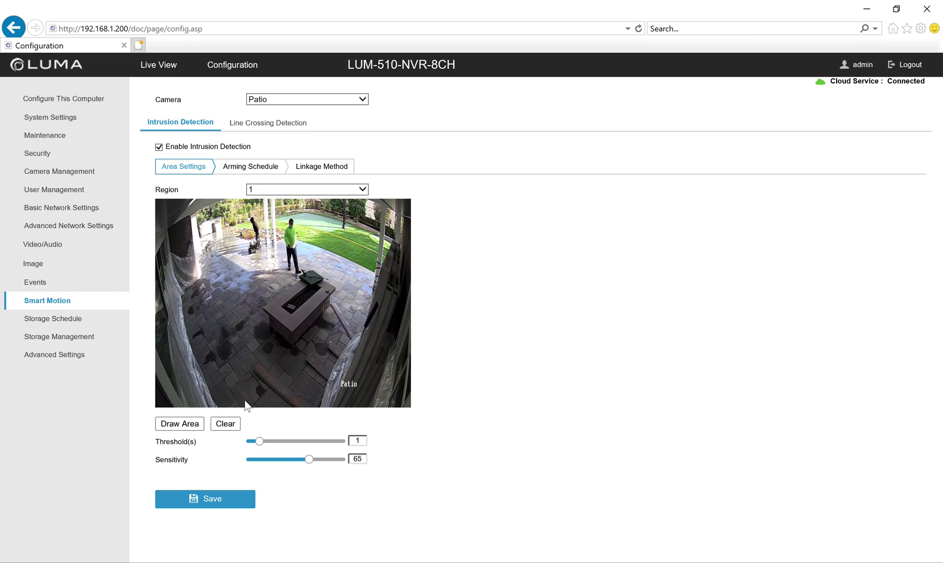
Redraw the Patio intrusion region as a four-sided area around the table
left_click(192, 423)
left_click(183, 288)
left_click(223, 399)
left_click(368, 291)
left_click(292, 241)
left_click(184, 424)
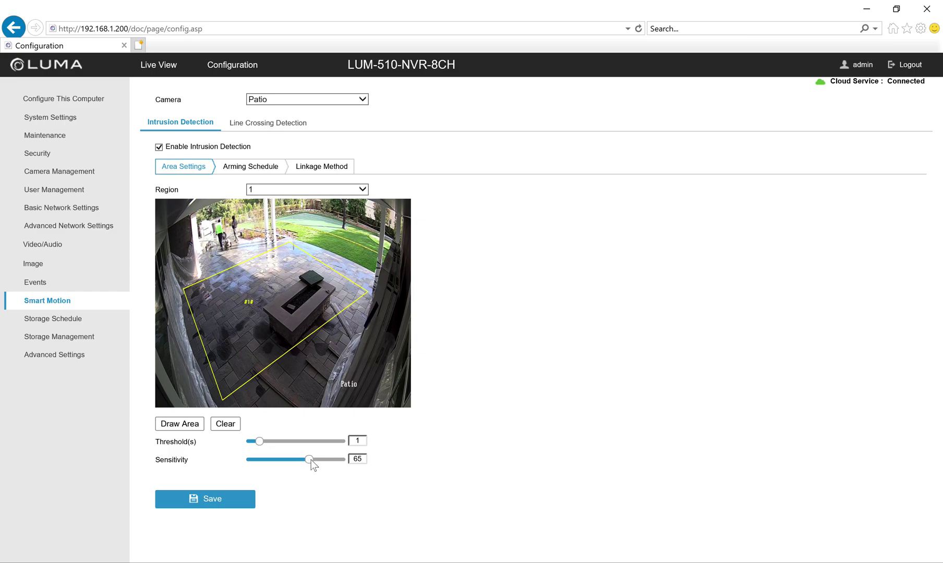
Raise Patio sensitivity from 65 to 70, save, and bring up the camera list
left_click_drag(309, 458, 315, 459)
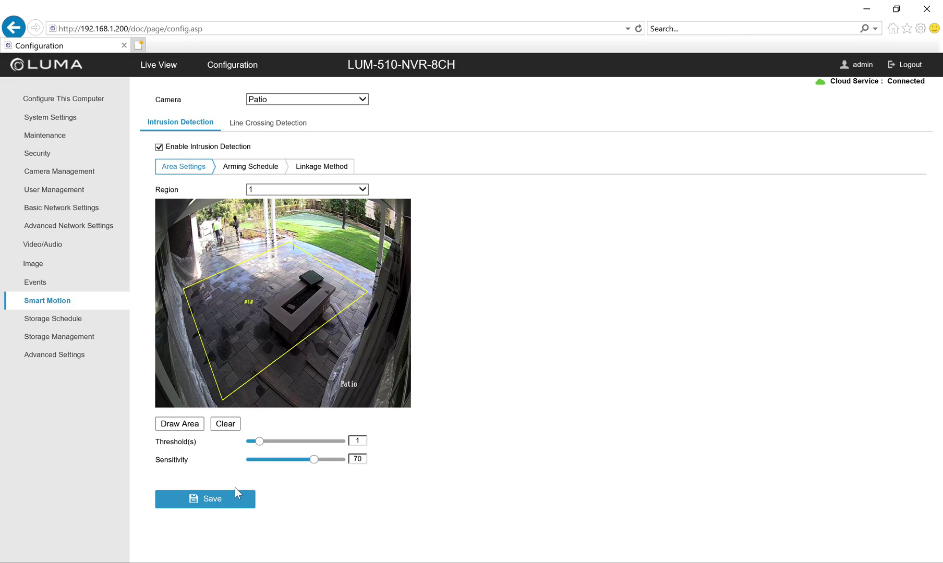
left_click(222, 501)
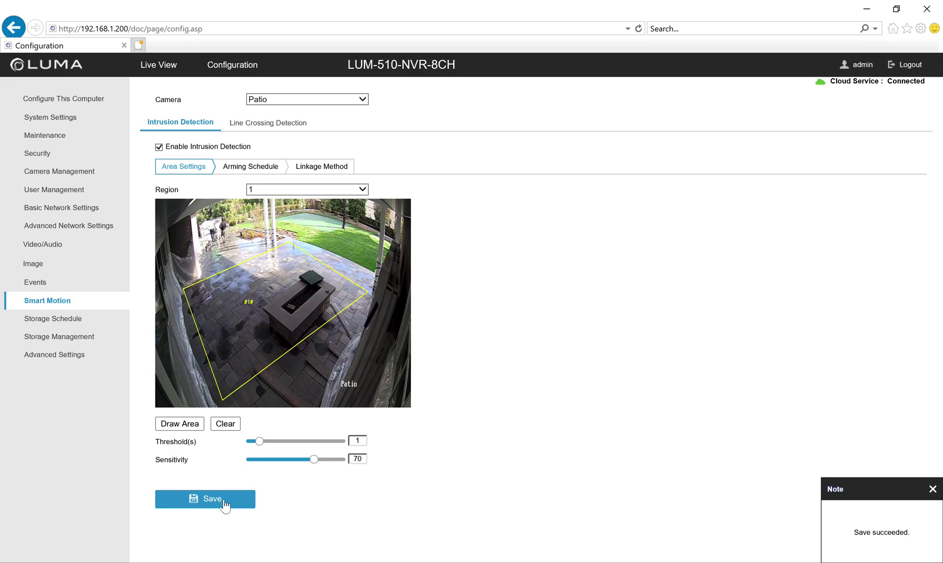
left_click(269, 99)
On East Side's Line Crossing Detection, draw a short lengthened line across the upper passage and save
left_click(268, 108)
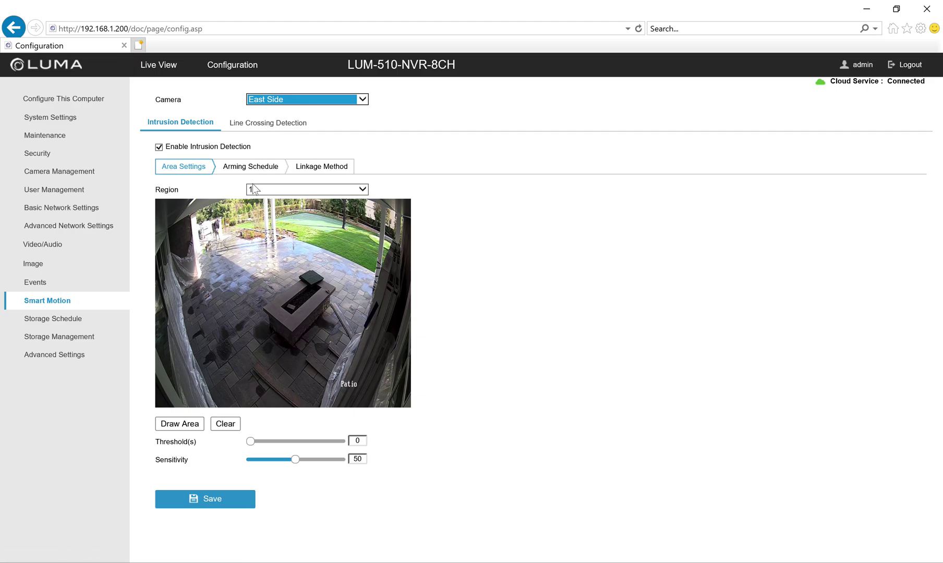
left_click(258, 125)
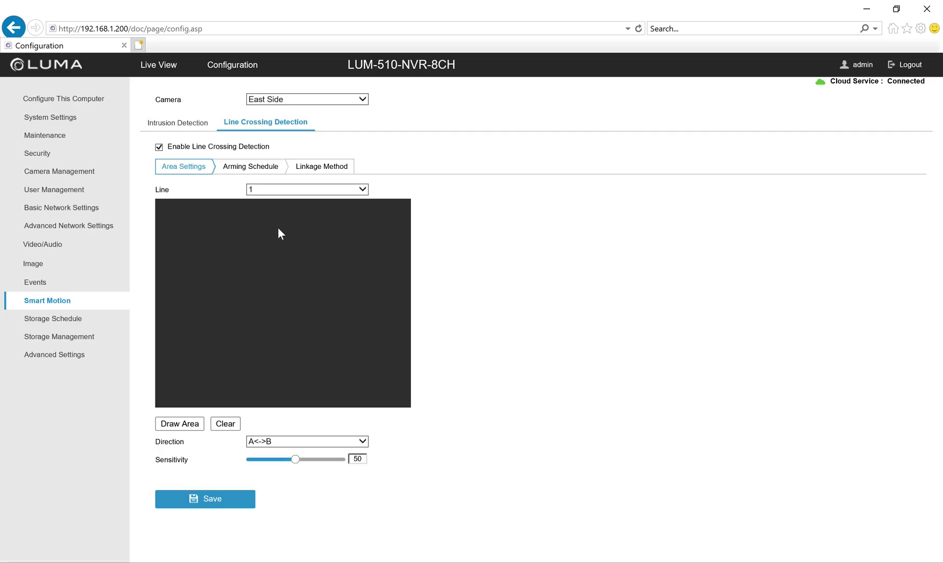
left_click(196, 425)
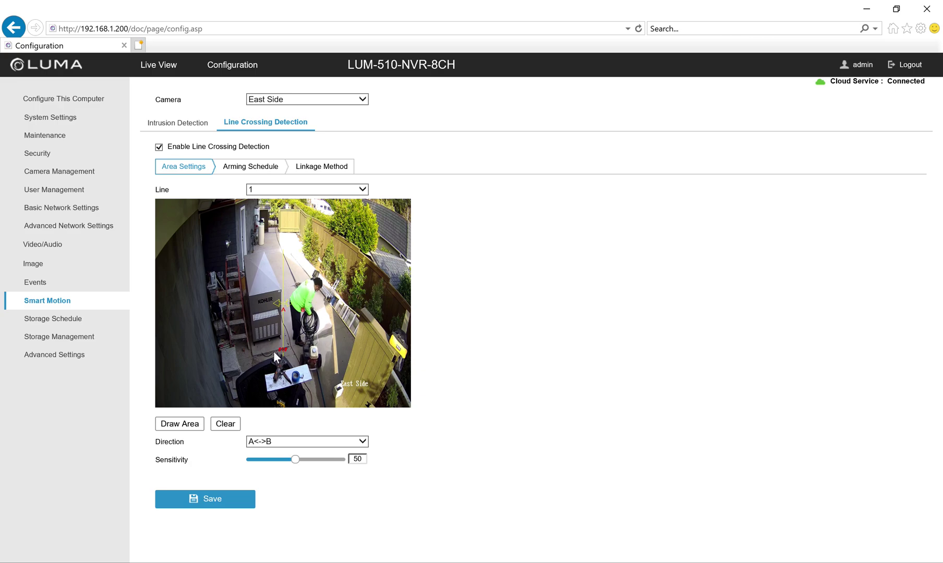
left_click_drag(283, 250, 241, 250)
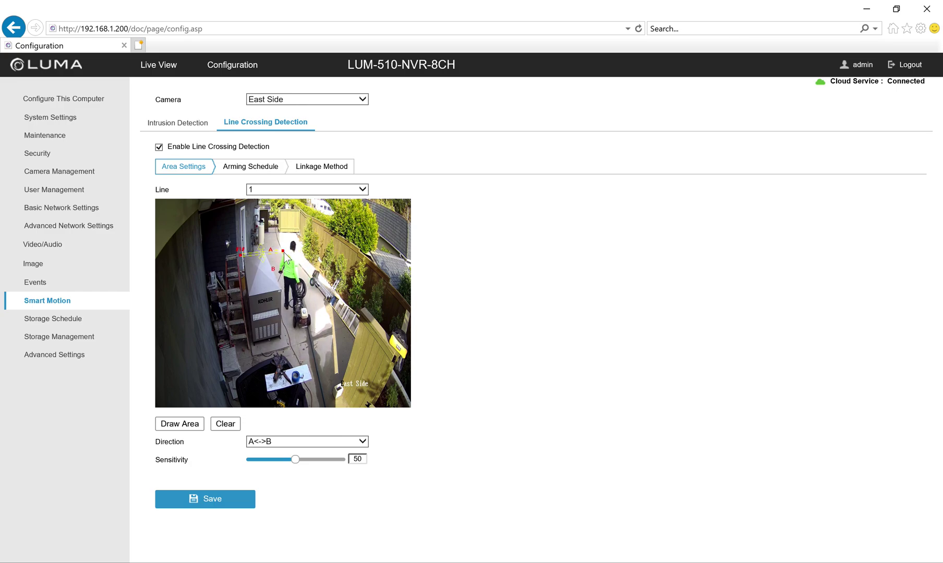
left_click_drag(281, 252, 336, 252)
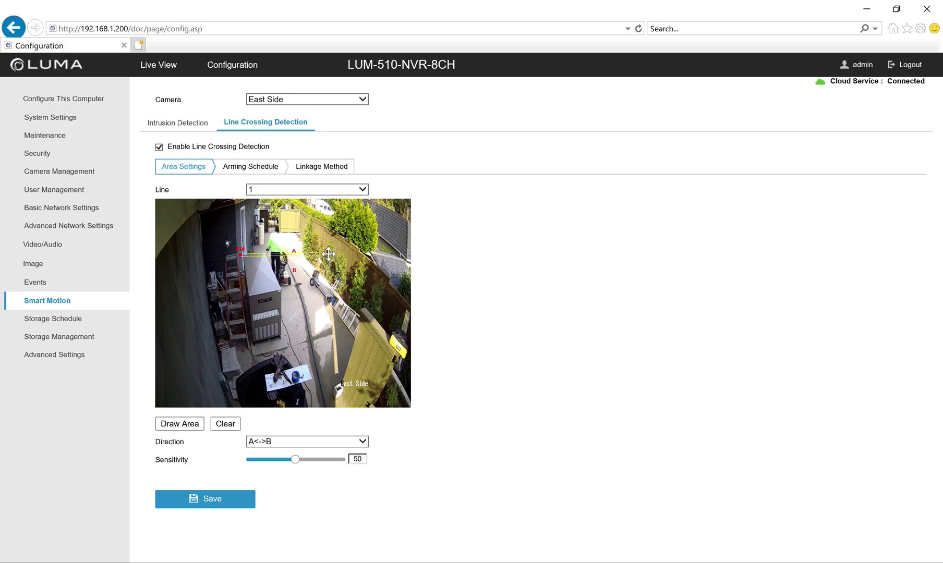
left_click(197, 425)
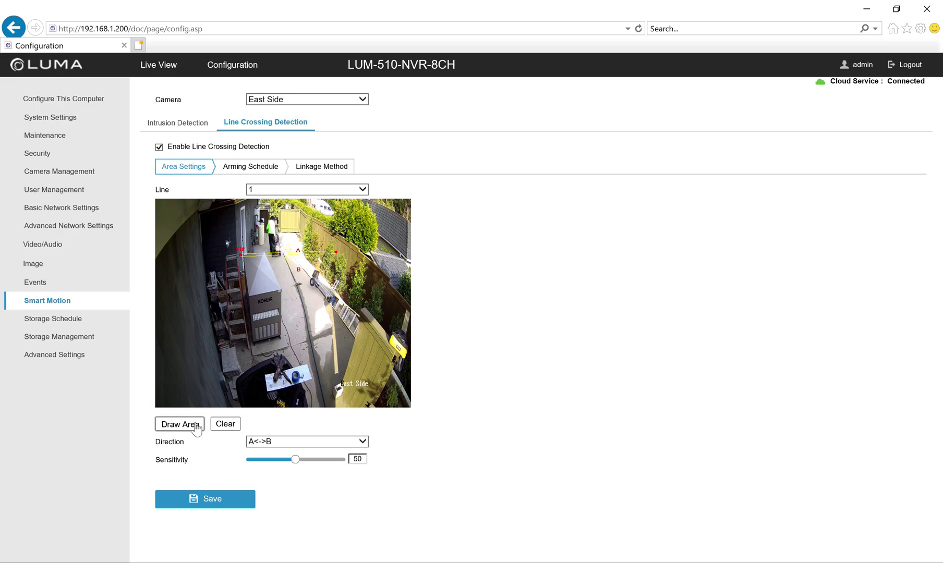
left_click(208, 501)
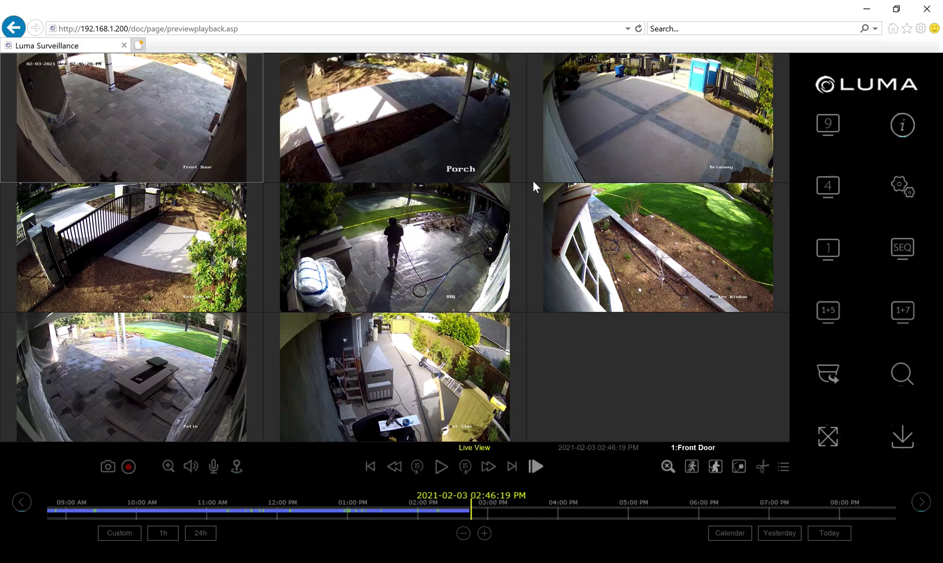
Replay Driveway full-view at 10-minute timeline ticks from about 02:34:25 PM, then return to the grid
left_click(575, 149)
double_click(588, 153)
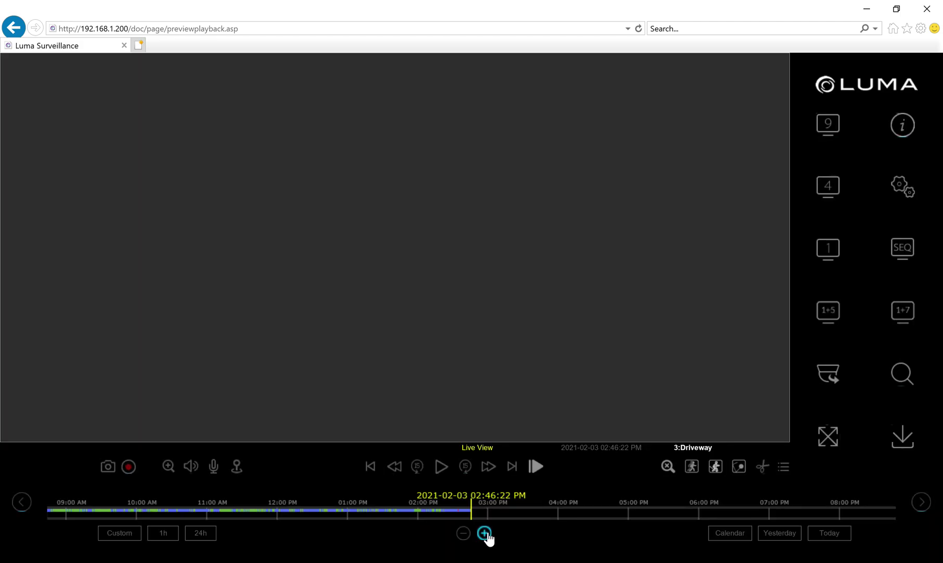
left_click(485, 533)
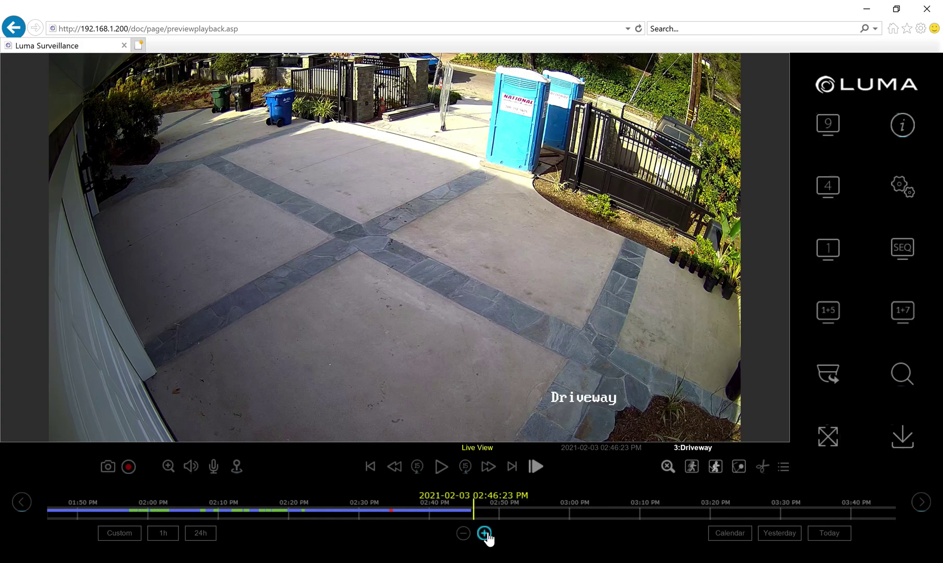
left_click(390, 511)
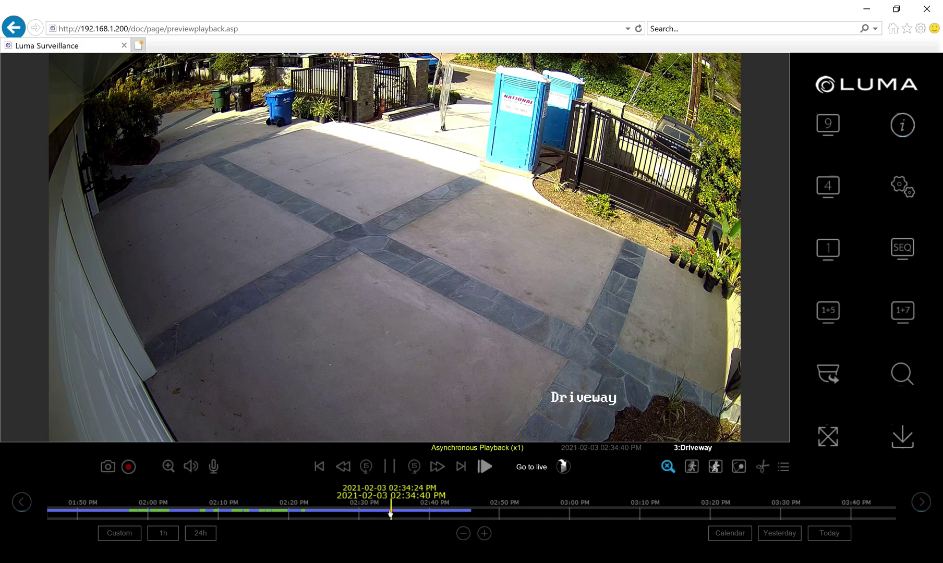
left_click(397, 521)
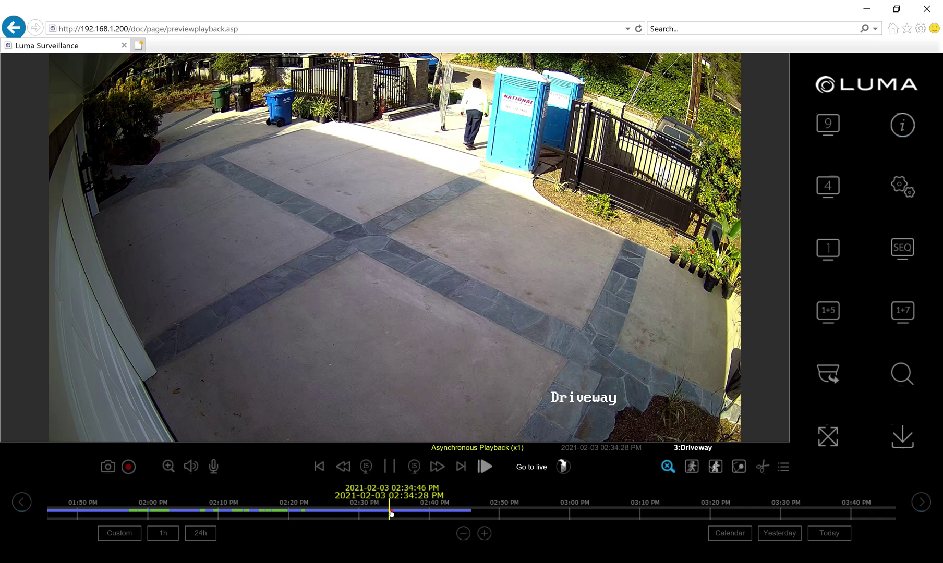
double_click(427, 217)
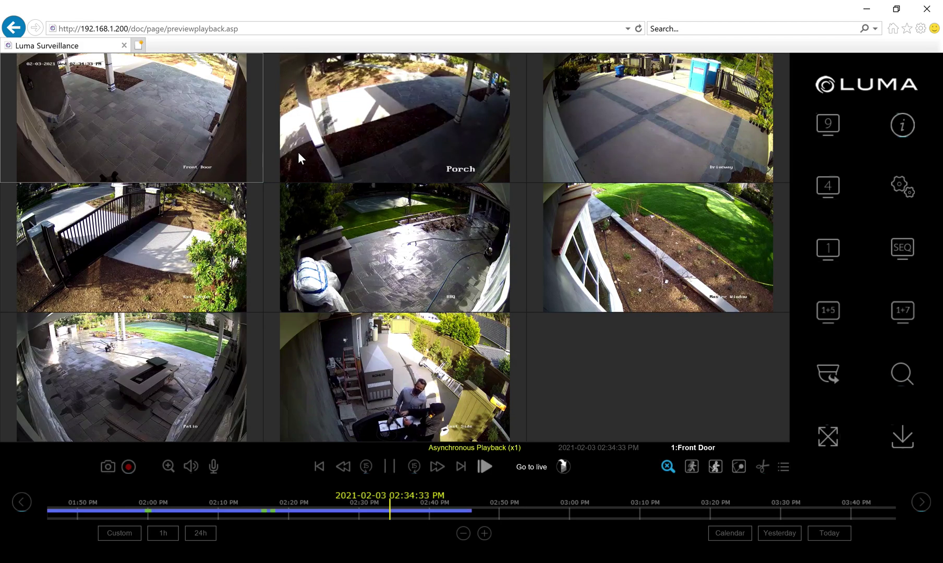
With Porch selected, zoom the timeline out twice to 2-hour marks, then select Driveway
left_click(326, 150)
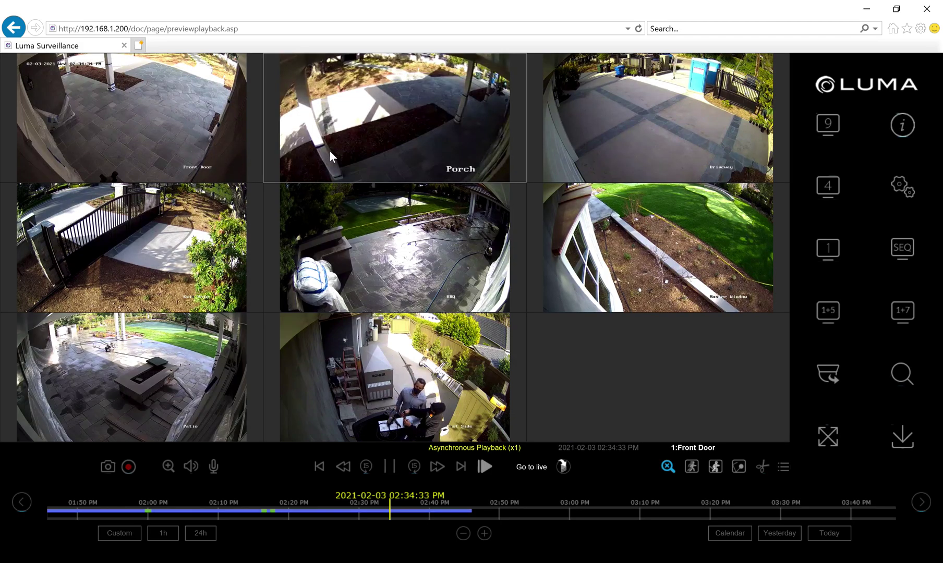
left_click(463, 533)
left_click(463, 532)
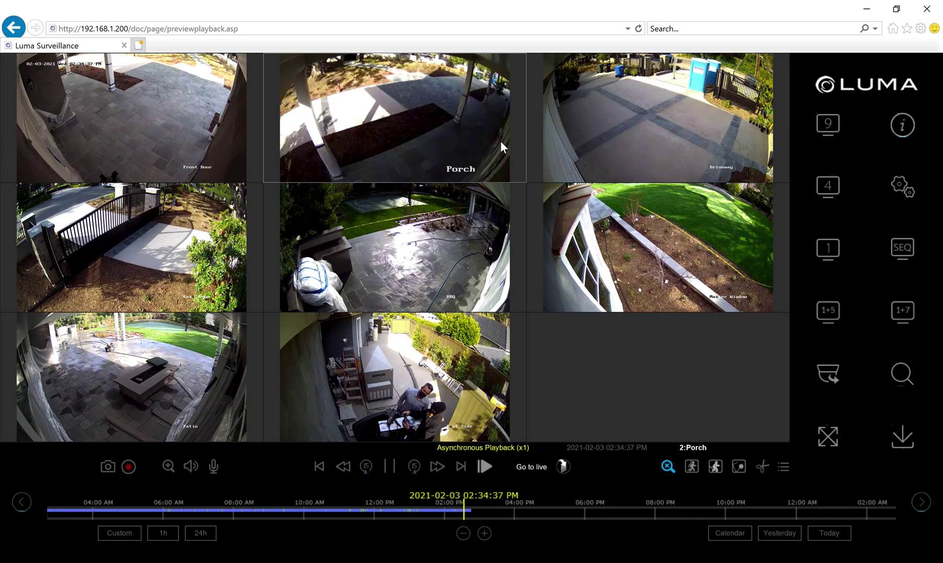
left_click(566, 156)
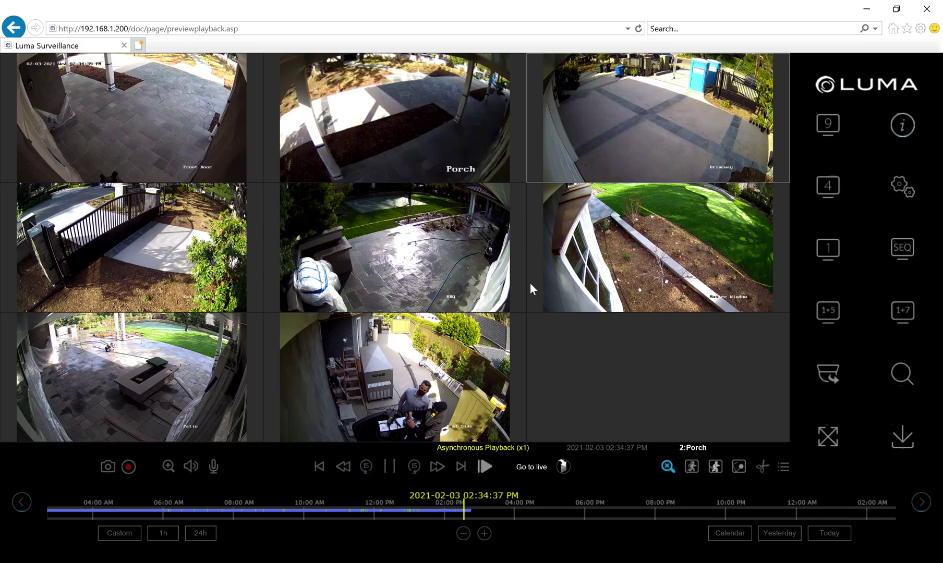